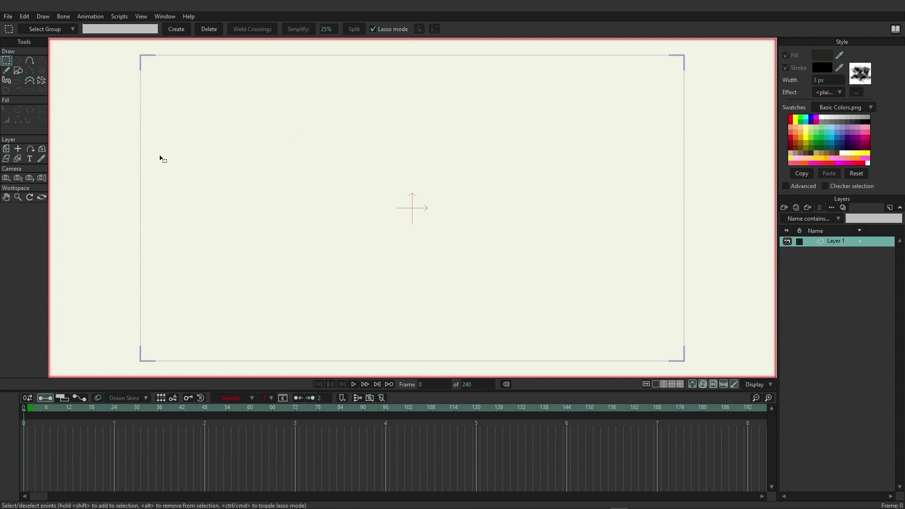
- Draw a pinkish-red filled oval in the centre of the canvas
left_click(19, 71)
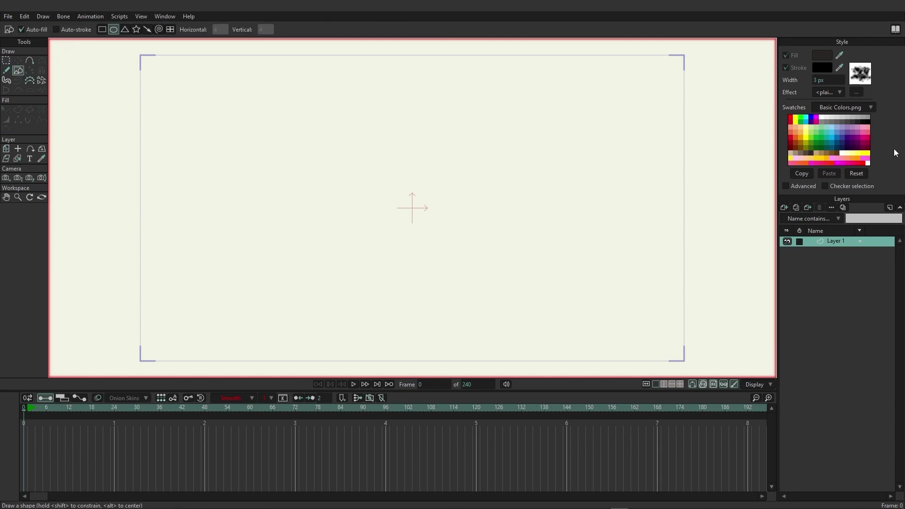
left_click(790, 133)
left_click_drag(334, 135, 488, 295)
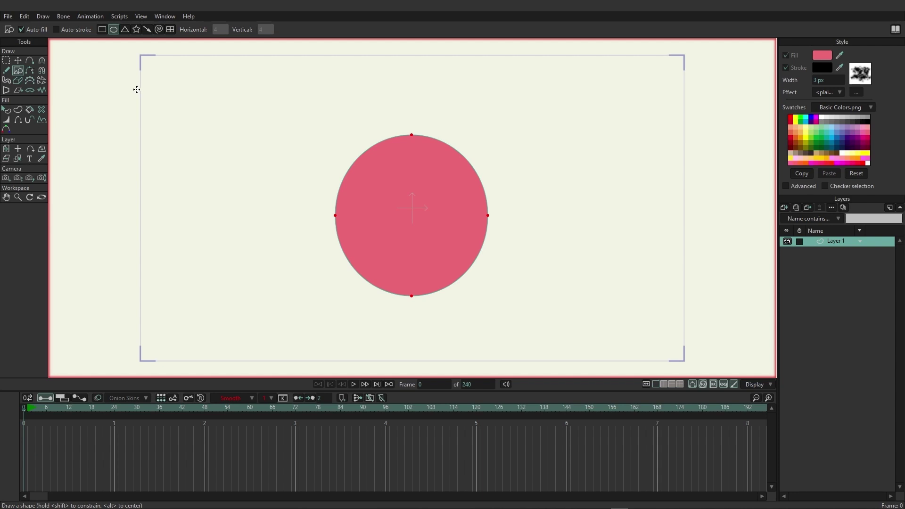
- Adjust the oval's curvature so its top point becomes a peak and its bottom curve becomes wider and flatter
key("c")
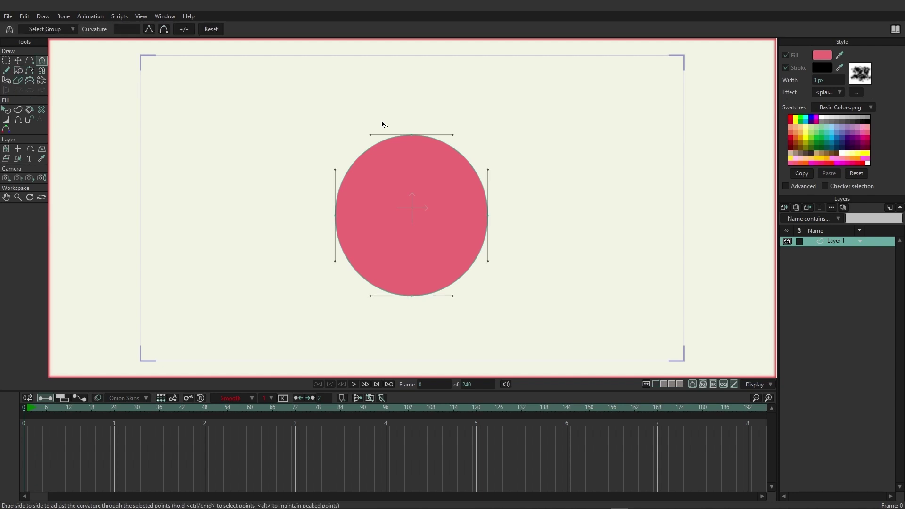
left_click_drag(377, 138, 450, 156)
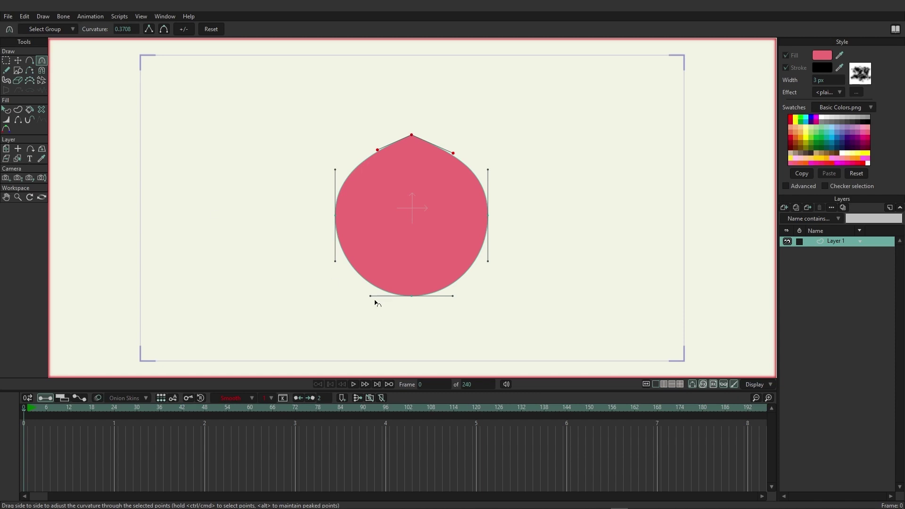
left_click_drag(370, 302, 350, 300)
left_click_drag(446, 306, 479, 307)
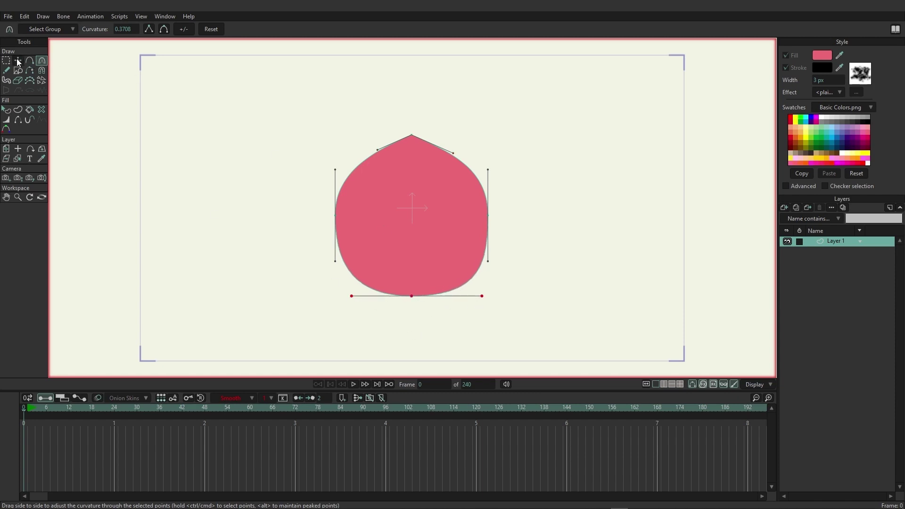
- Narrow the shape by moving its two side points inward, and shift its bottom point slightly down
left_click(17, 60)
left_click_drag(337, 216, 353, 220)
left_click_drag(488, 217, 465, 219)
left_click(412, 297)
left_click_drag(413, 301, 412, 303)
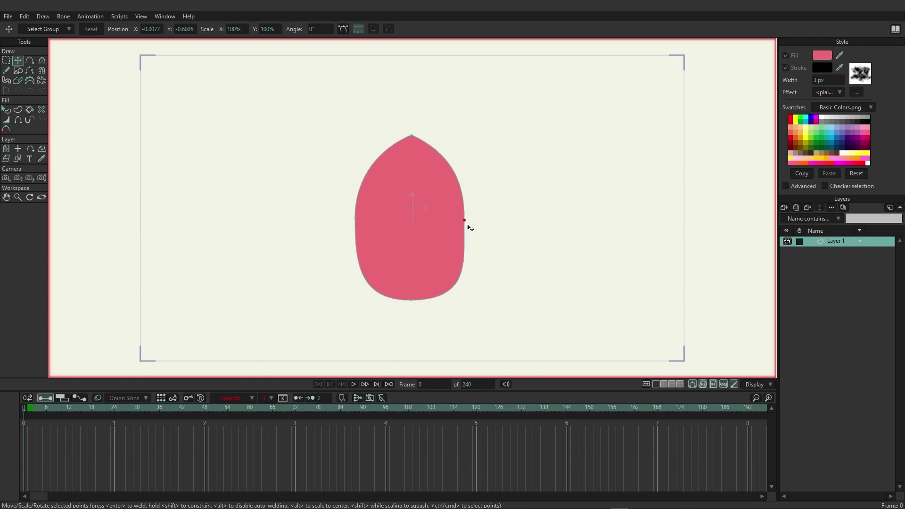
left_click_drag(469, 225, 471, 228)
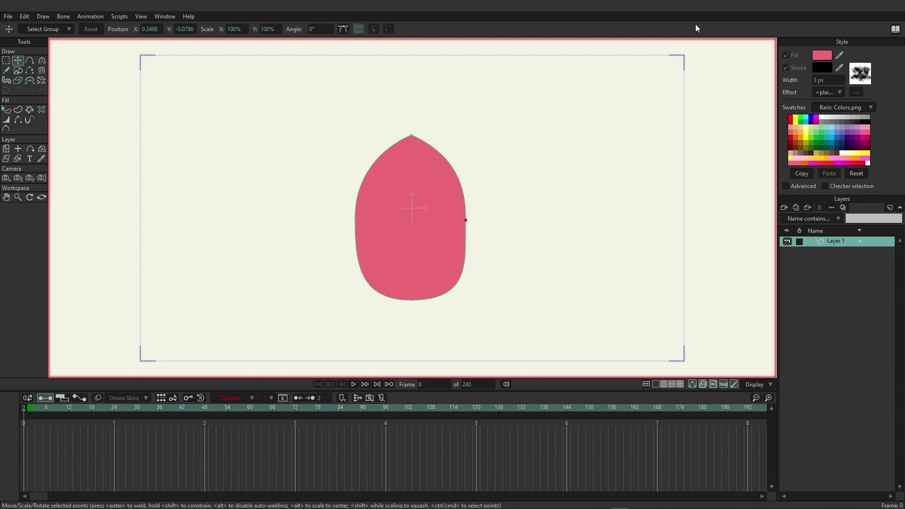
- Draw a filled five-pointed star and move it so it overlaps the body's upper-right edge
left_click(18, 71)
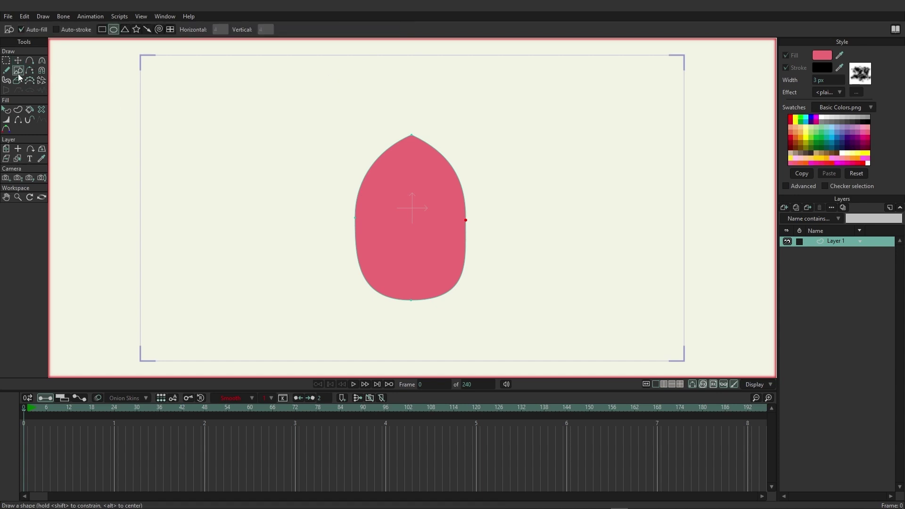
left_click(138, 31)
left_click_drag(465, 105, 534, 142)
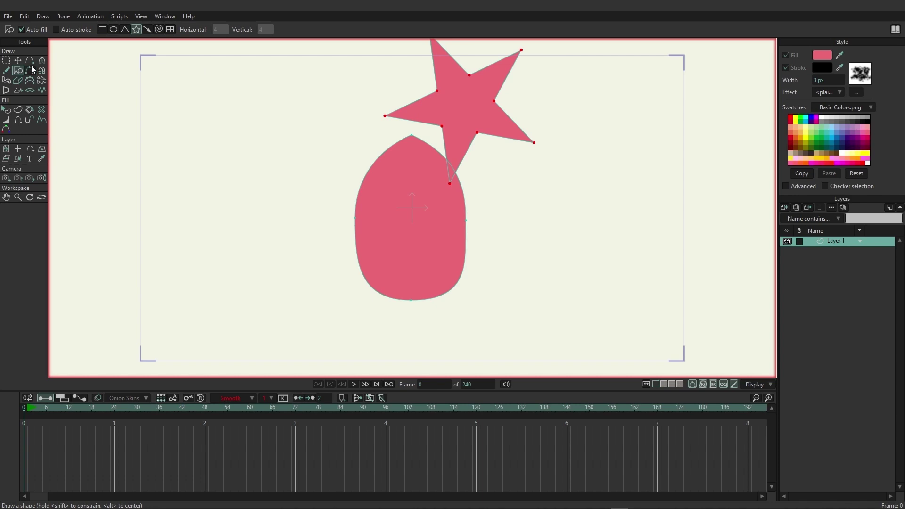
left_click(17, 61)
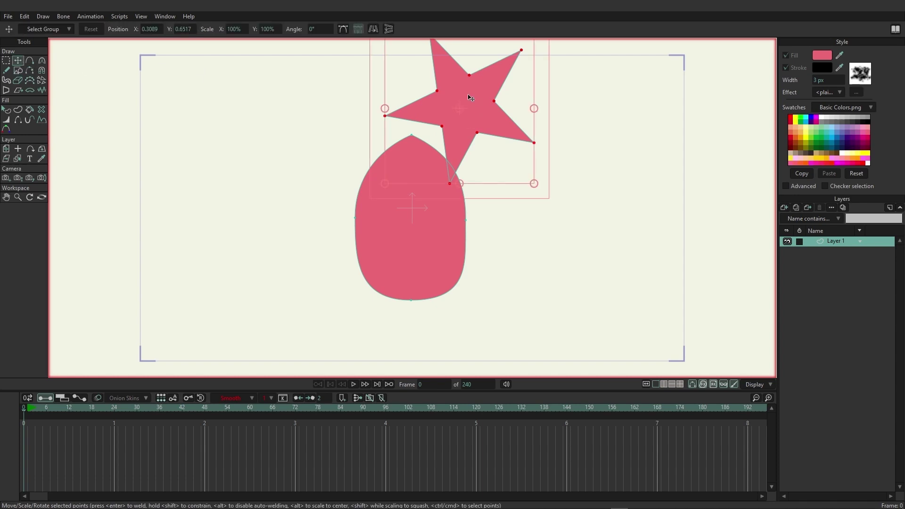
left_click_drag(470, 97, 483, 134)
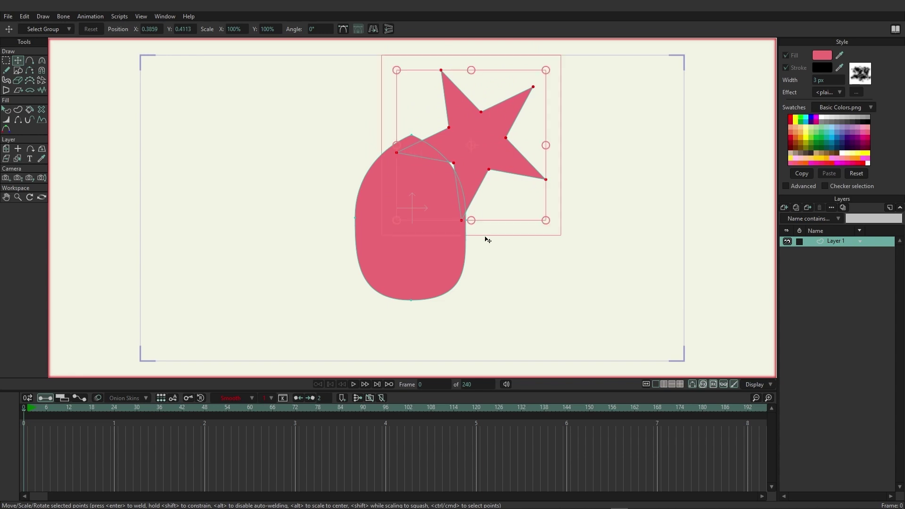
- Combine the star with the body as a subtracting shape and set the blend to 30%
left_click(7, 110)
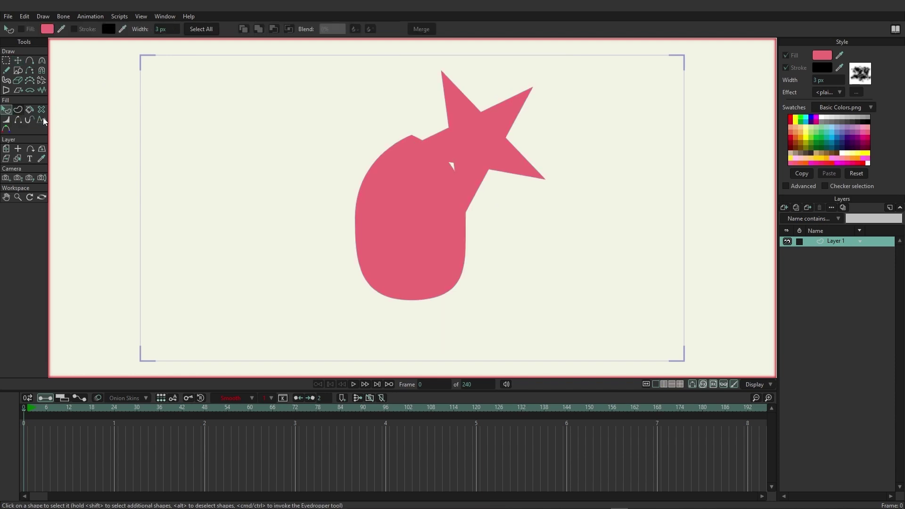
left_click(484, 132)
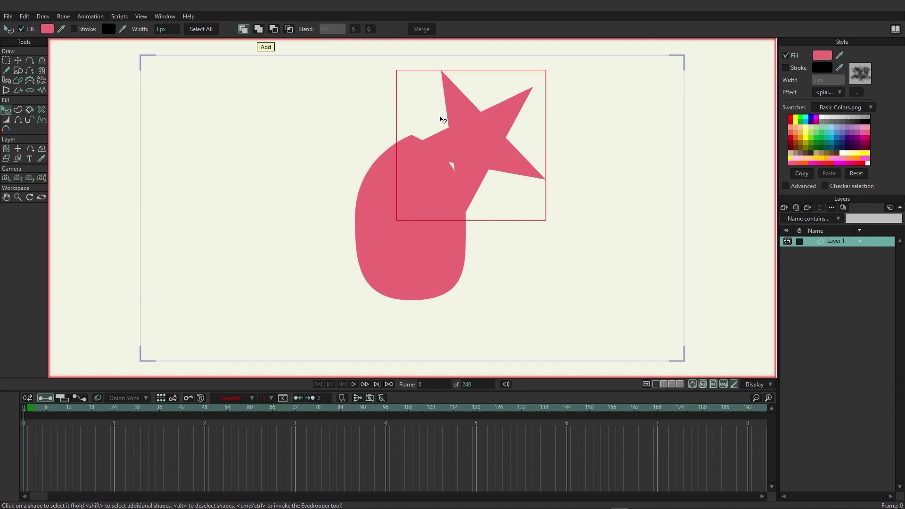
left_click(259, 30)
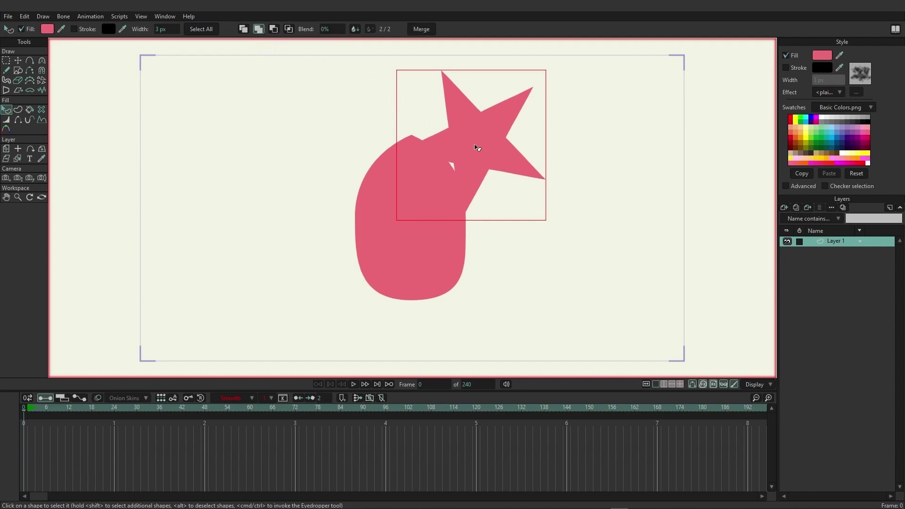
left_click(274, 31)
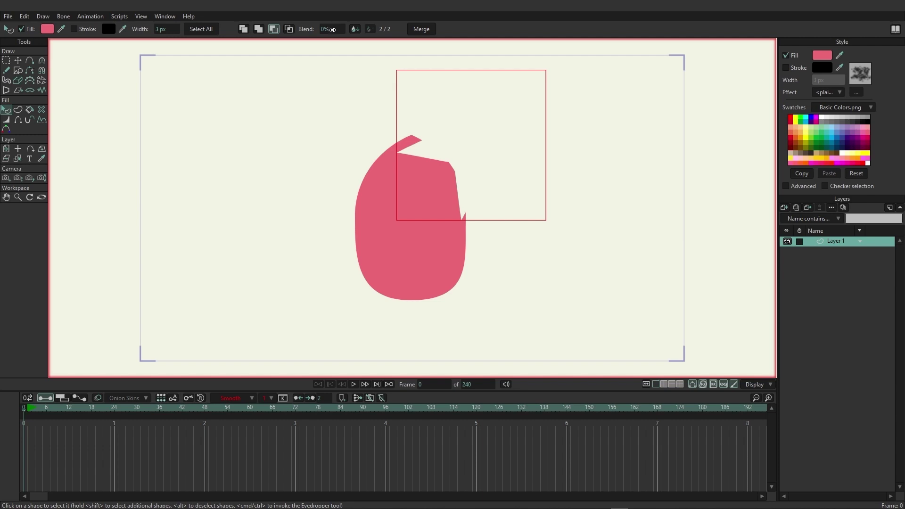
left_click_drag(332, 29, 447, 49)
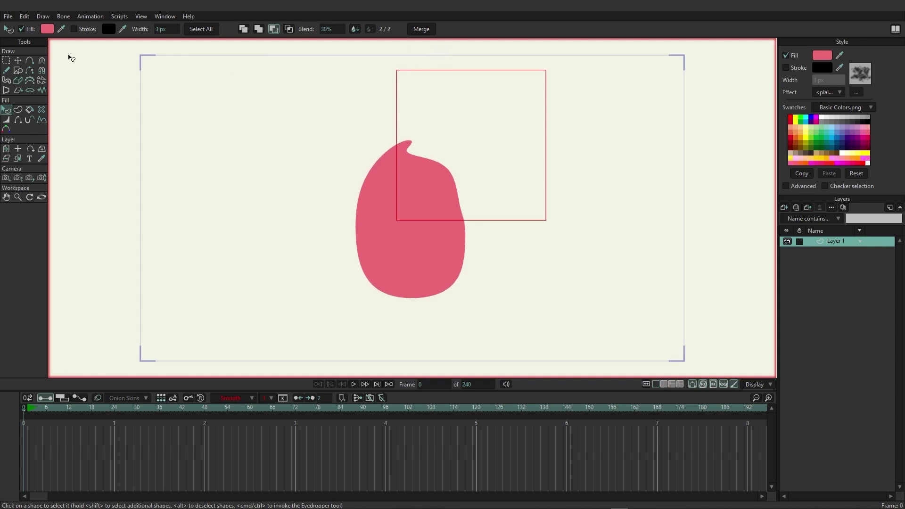
- Place a copy of the subtracting star over the body's upper-left edge, rotating it so one point cuts into the body
left_click(18, 61)
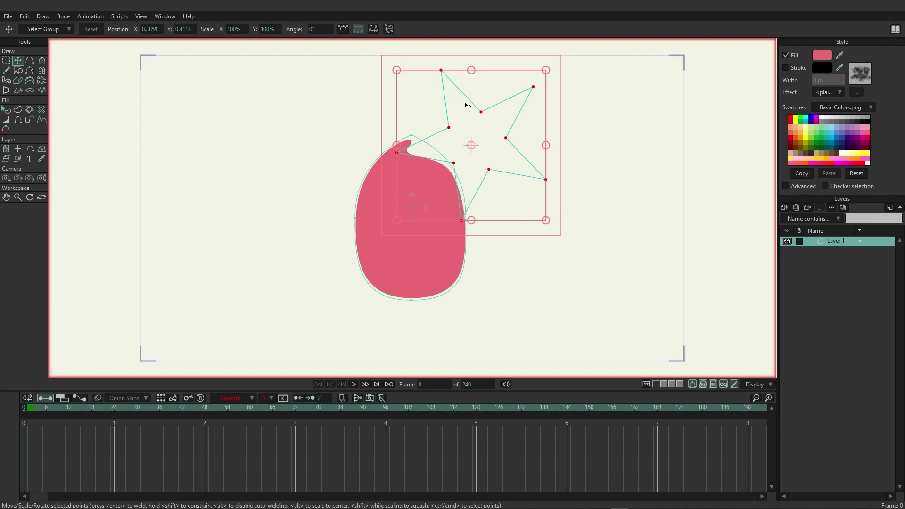
left_click_drag(466, 107, 305, 117)
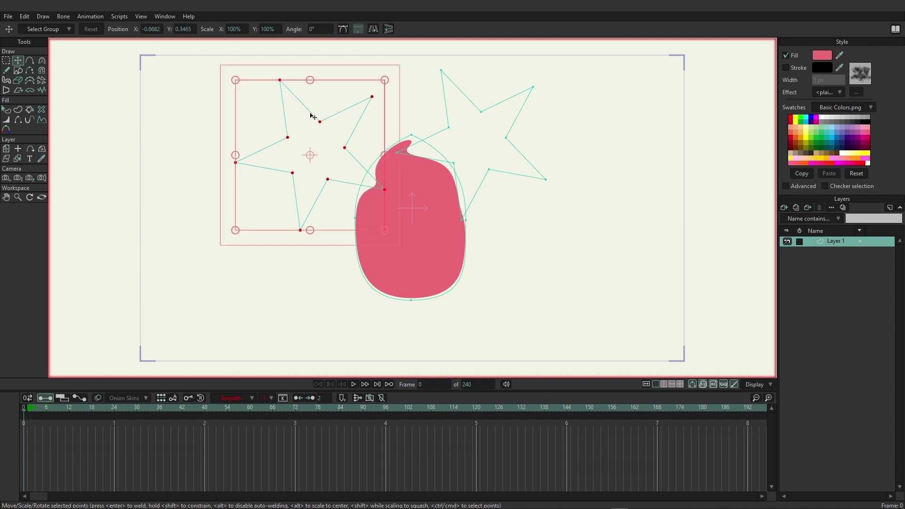
left_click_drag(389, 83, 270, 91)
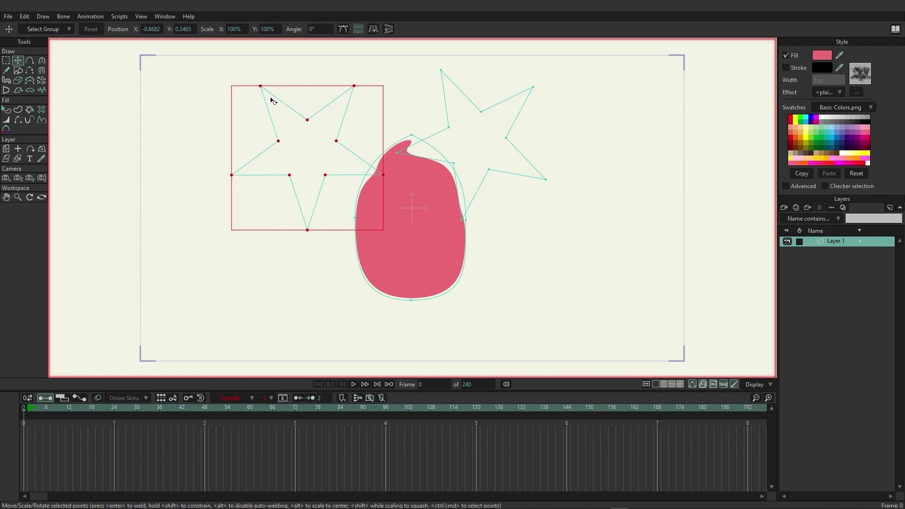
left_click_drag(343, 166, 376, 183)
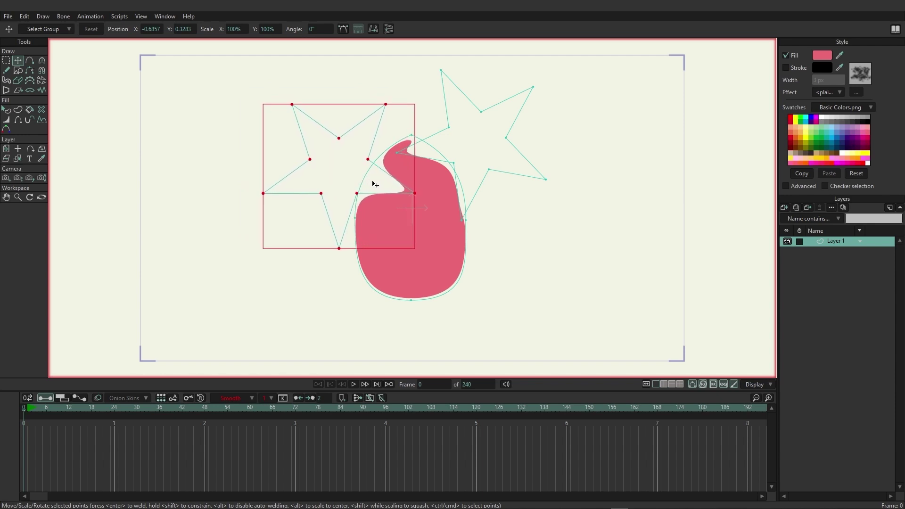
left_click(374, 182)
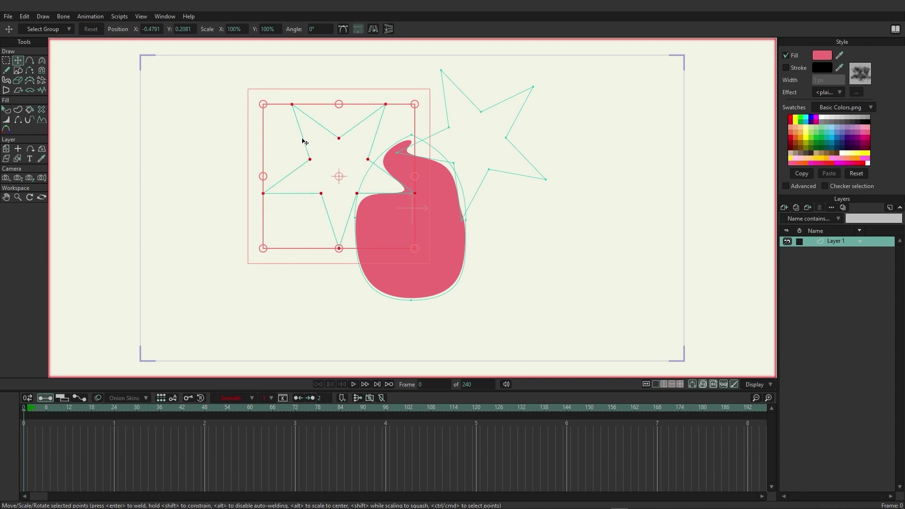
- Place two more rotated copies of the subtracting star at the body's lower-left and lower-right edges
left_click_drag(330, 157, 322, 277)
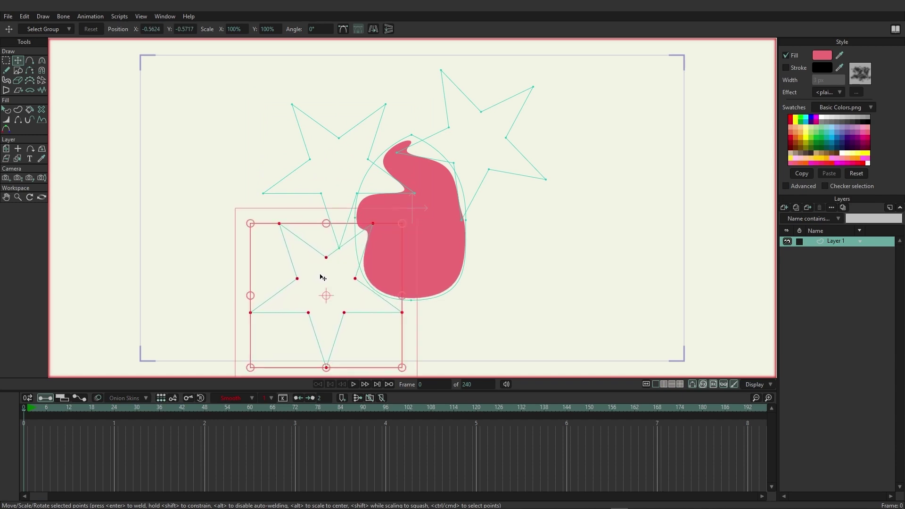
left_click_drag(412, 224, 292, 289)
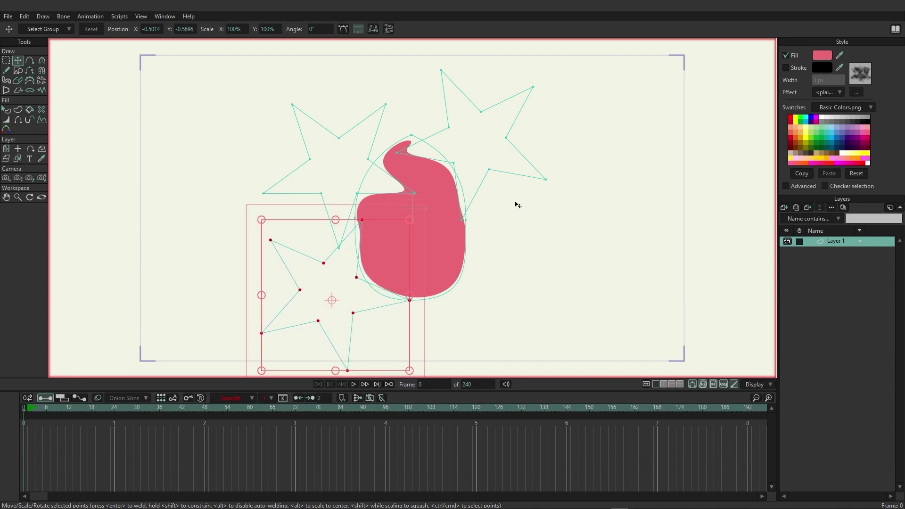
key("ctrl+z")
left_click_drag(339, 145, 501, 258)
left_click_drag(596, 210, 587, 191)
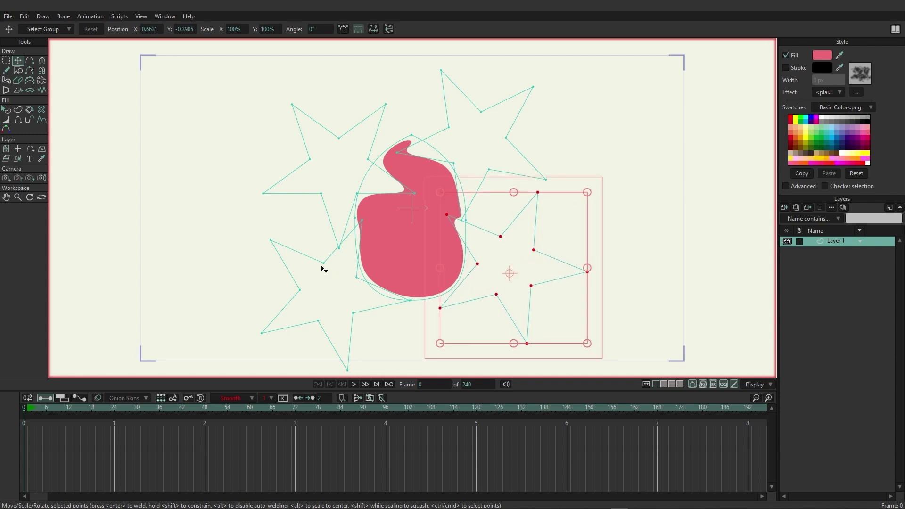
- Try other positions and rotations for the lower-left star, and delete that star
left_click(299, 256)
left_click_drag(299, 254, 285, 257)
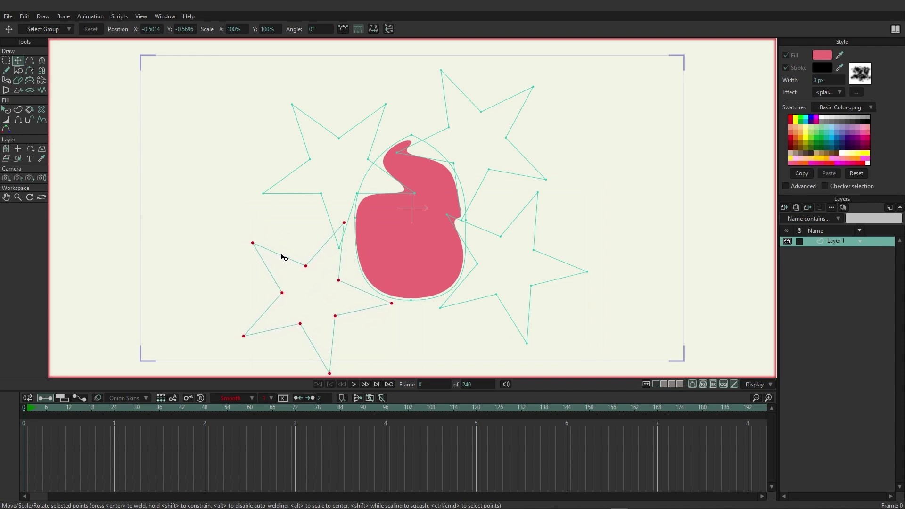
left_click_drag(396, 229, 430, 258)
mouse_move(297, 300)
left_mouse_down()
mouse_move(302, 289)
mouse_move(303, 305)
left_mouse_up()
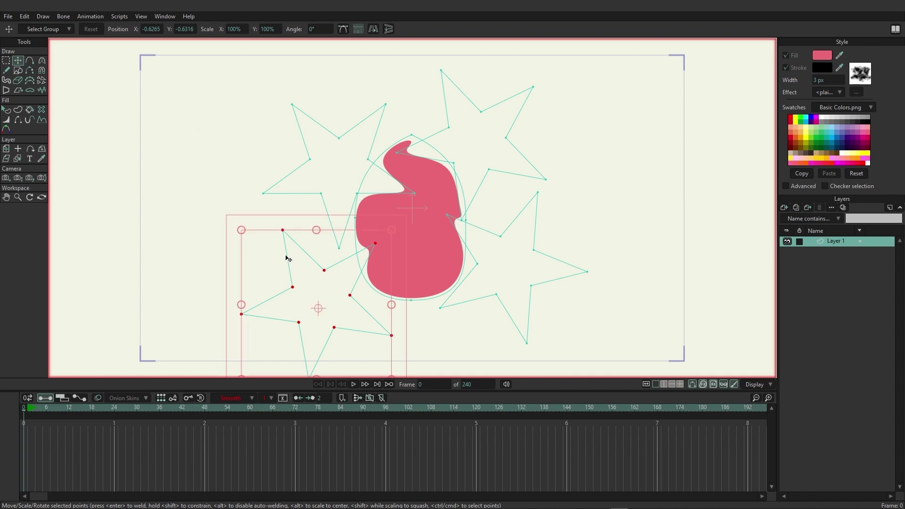
key("Delete")
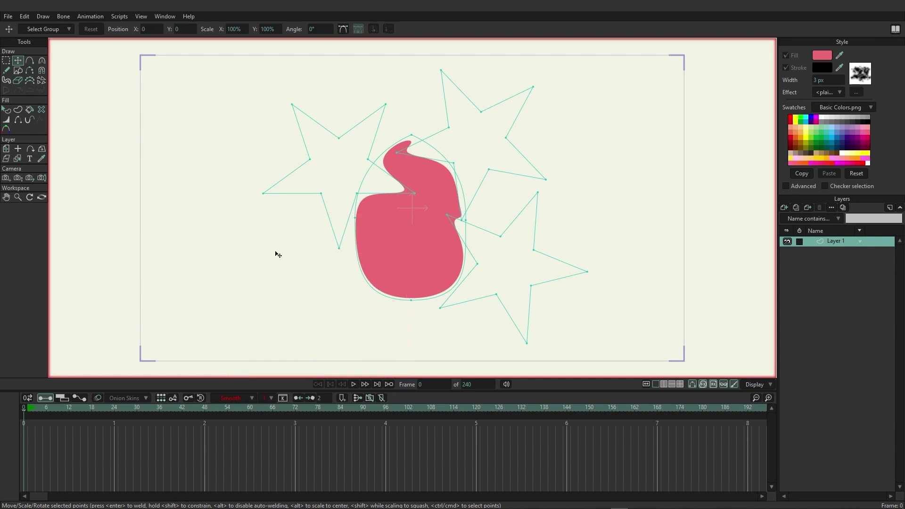
- Draw a new filled star beside the body and move it so one point overlaps the body's lower-left edge
left_click(19, 71)
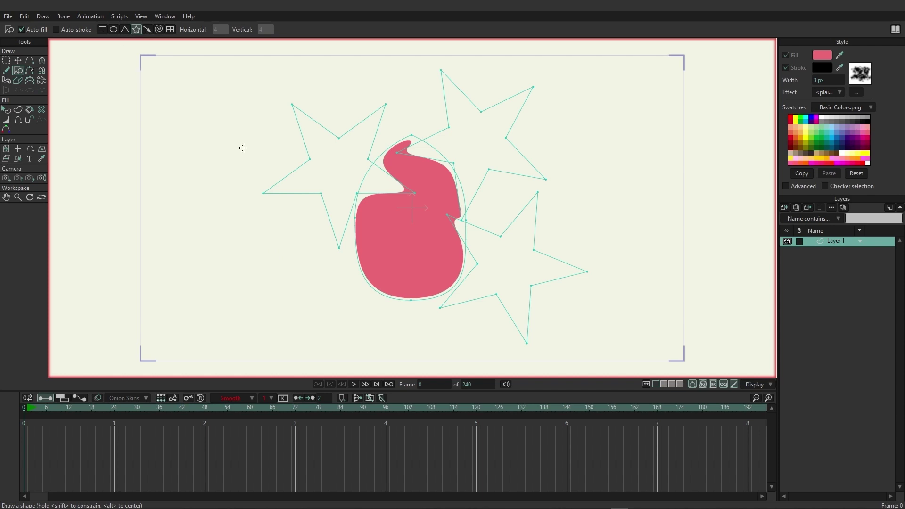
left_click_drag(284, 250, 346, 298)
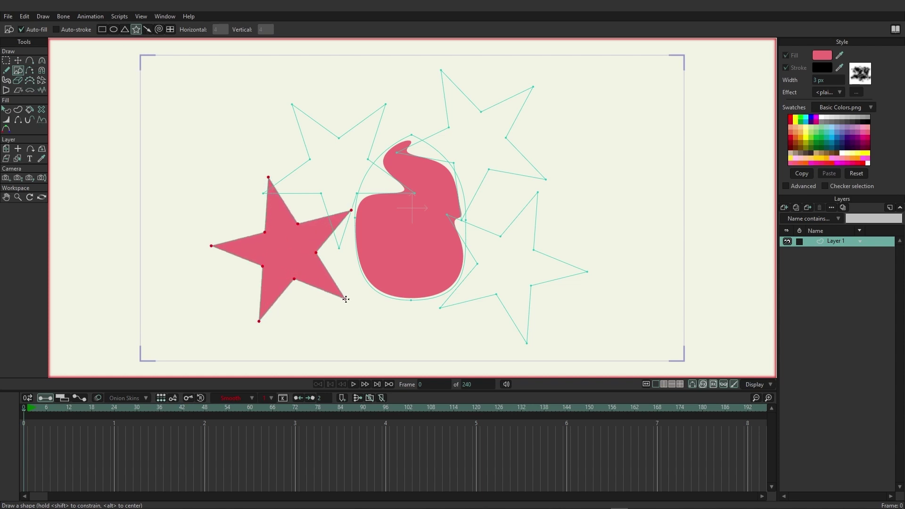
left_click(18, 61)
left_click_drag(293, 256, 321, 285)
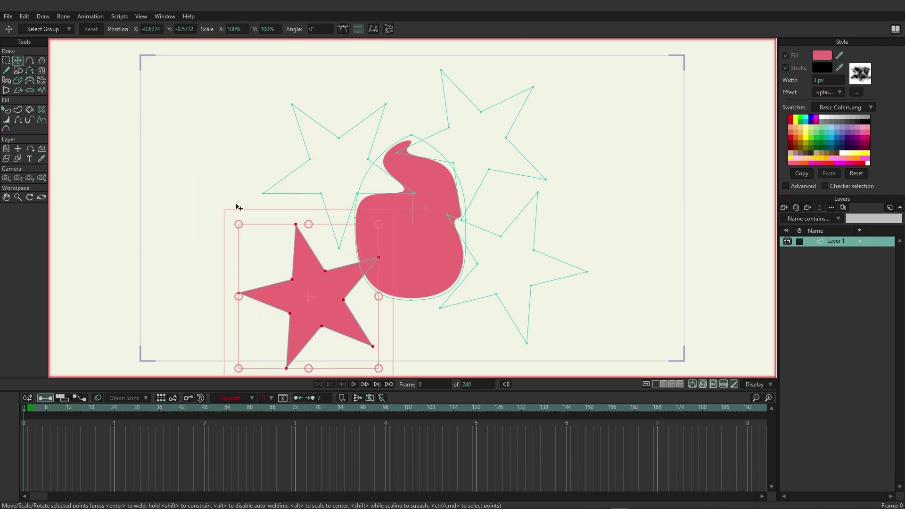
- Set the new star to subtract from the body, and move it slightly deeper into the lower-left edge
left_click(8, 110)
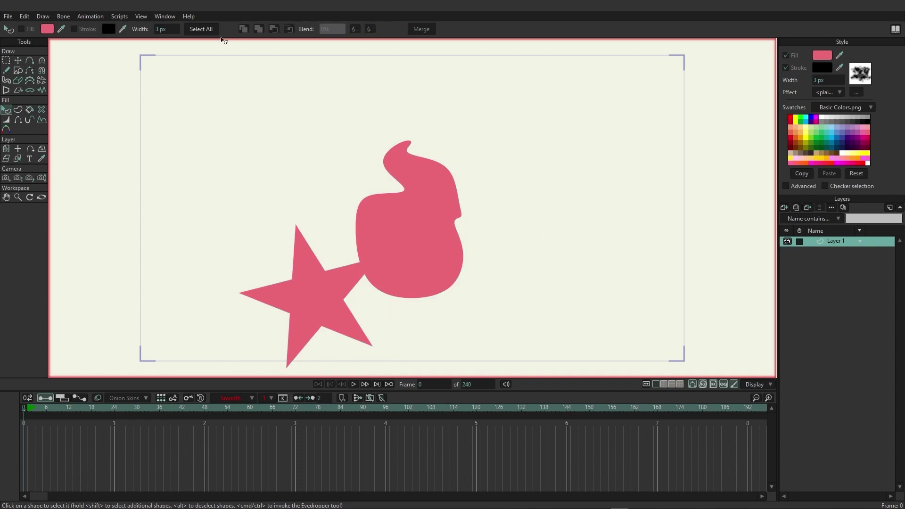
left_click(298, 265)
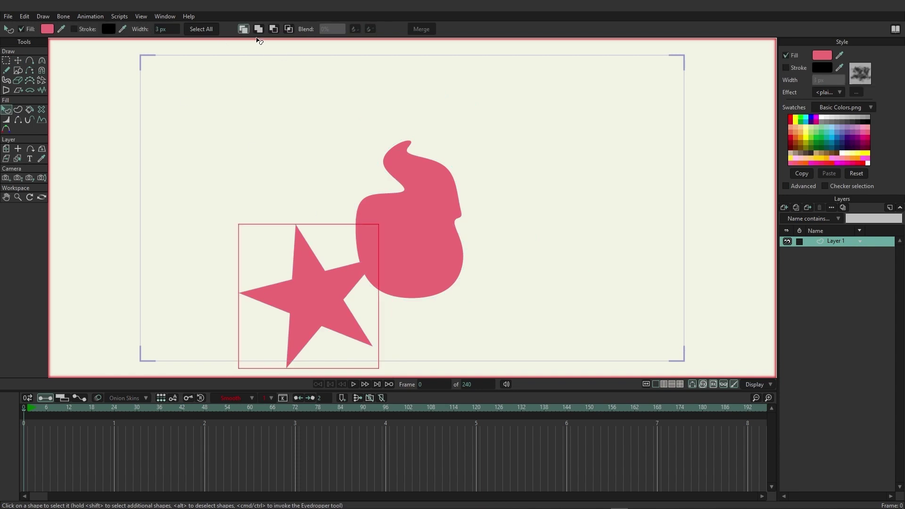
left_click(258, 29)
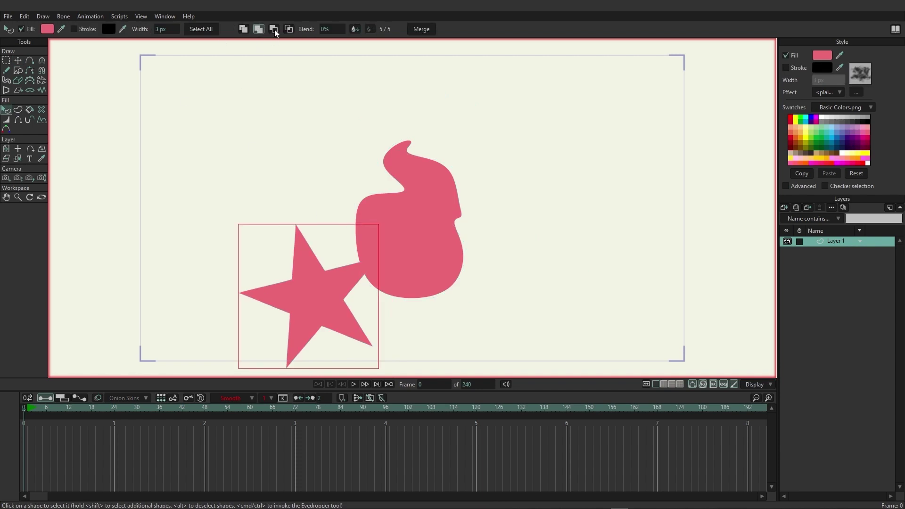
left_click(273, 29)
left_click(18, 60)
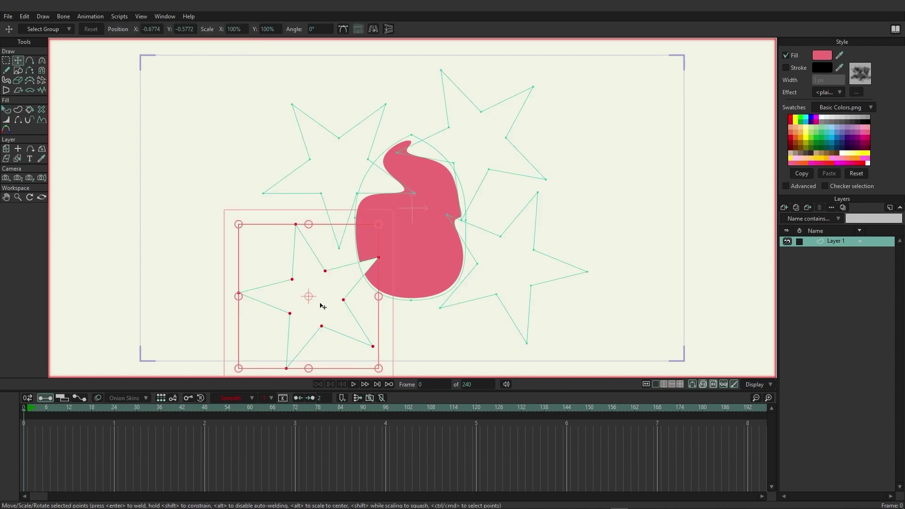
left_click_drag(322, 306, 334, 302)
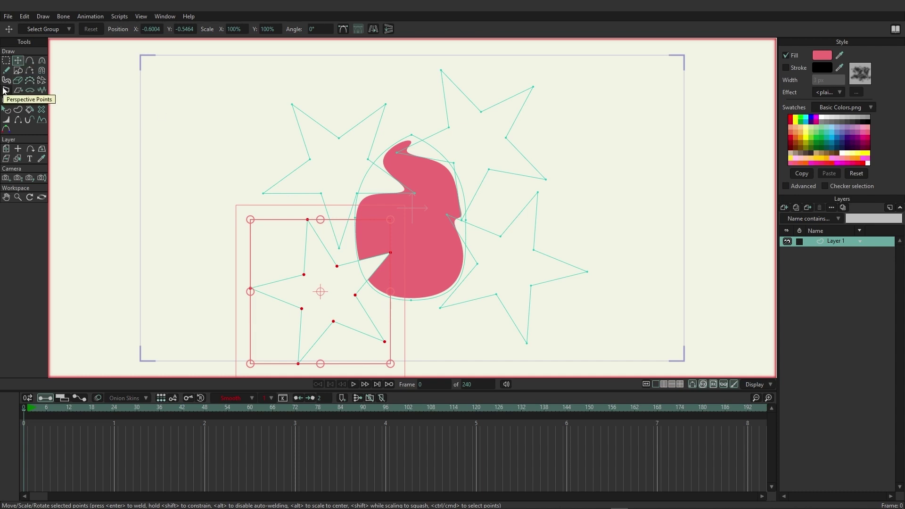
- Set the lower-left subtracting star's blend to 20% so its cut into the body is softened
left_click(6, 110)
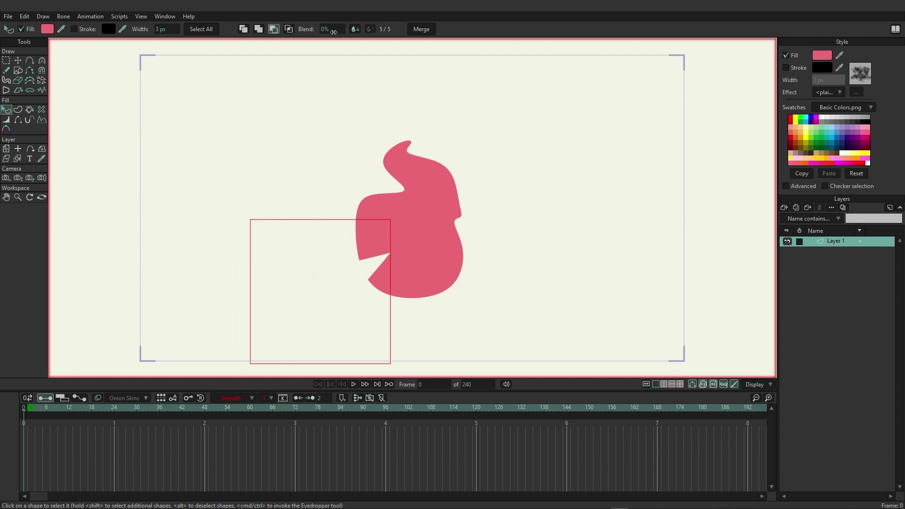
left_click_drag(336, 33, 402, 47)
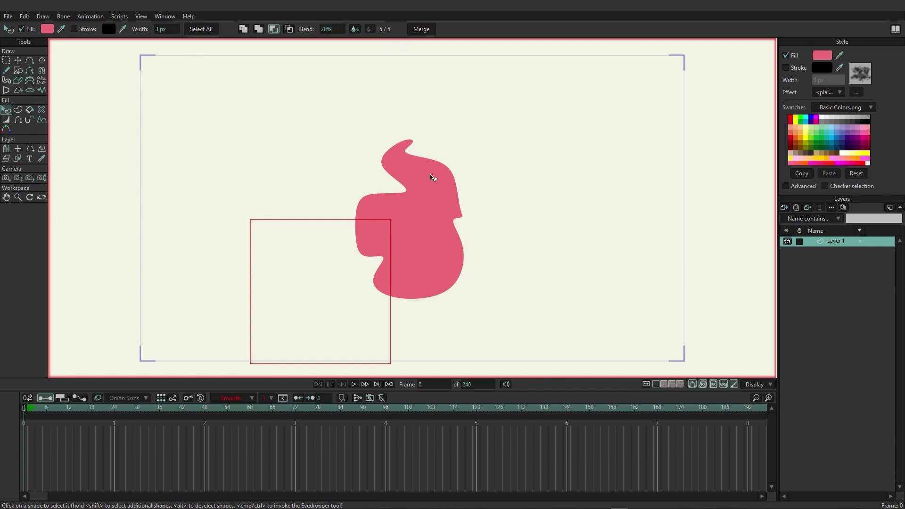
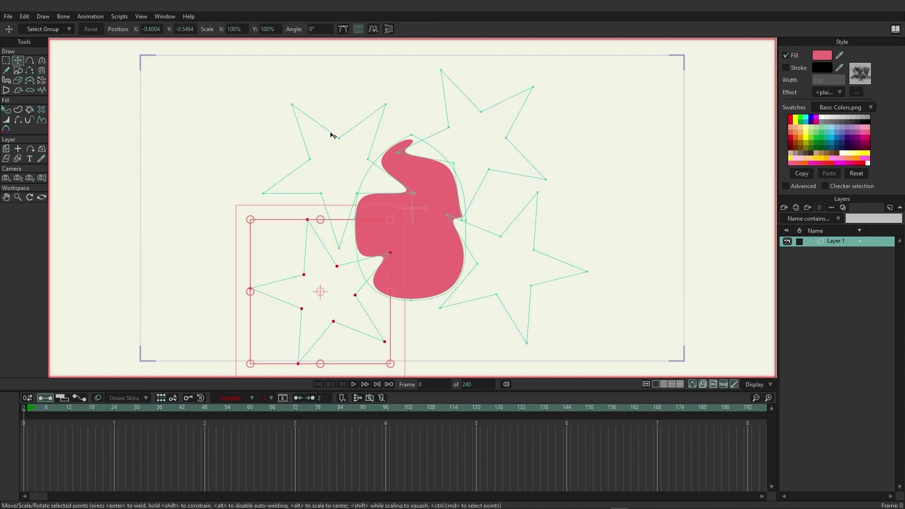
- Try animating the cuts at frame 24 by rotating the upper-left star and the lower-left star
double_click(333, 135)
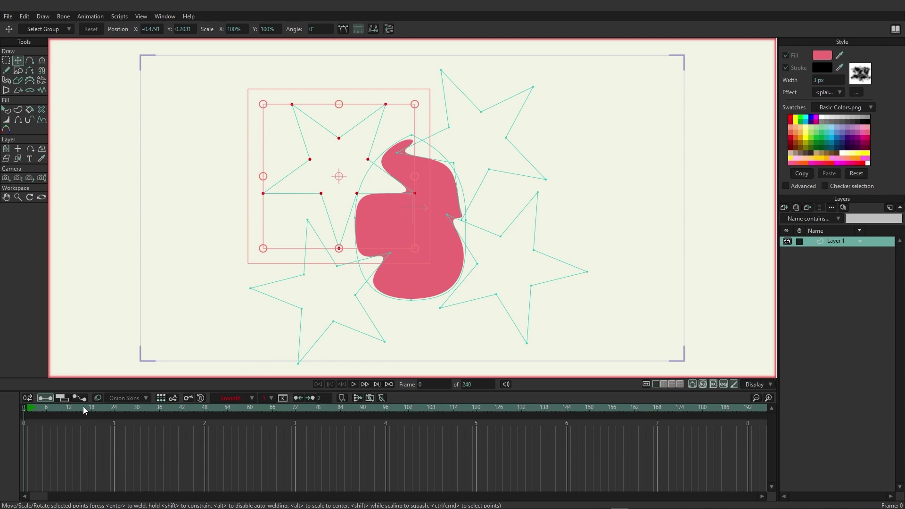
left_click(115, 408)
left_click_drag(424, 105, 362, 137)
left_click(353, 332)
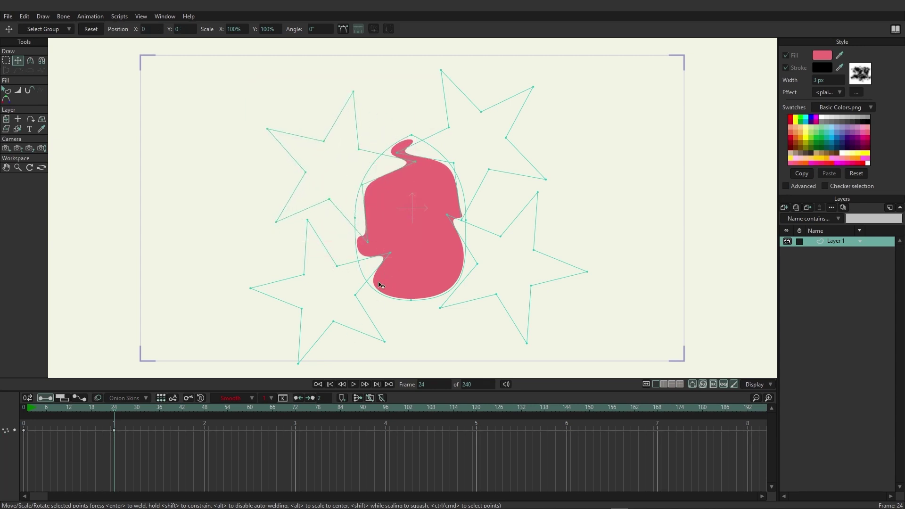
left_click(304, 267)
mouse_move(406, 218)
left_mouse_down()
mouse_move(297, 229)
mouse_move(280, 212)
mouse_move(443, 247)
mouse_move(406, 219)
left_mouse_up()
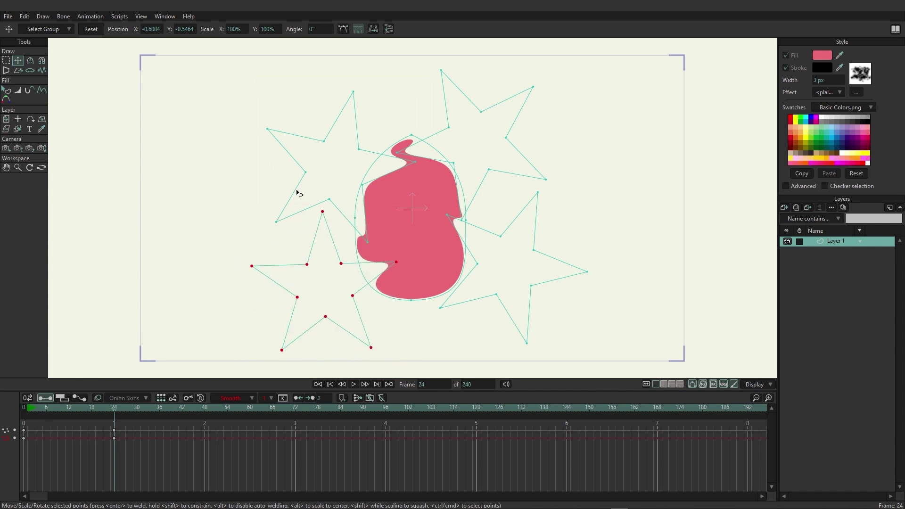
- Delete the point keyframes at frame 24 and return to frame 0
left_click_drag(158, 462, 114, 427)
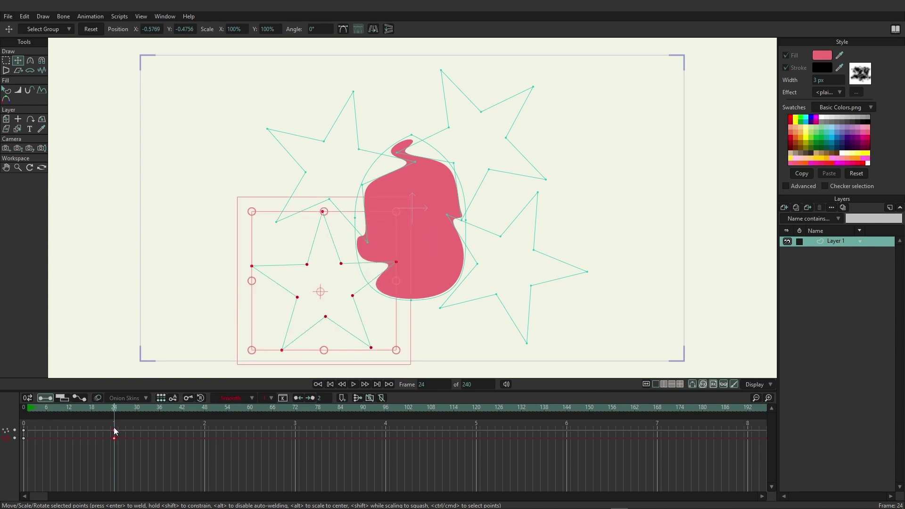
key("Delete")
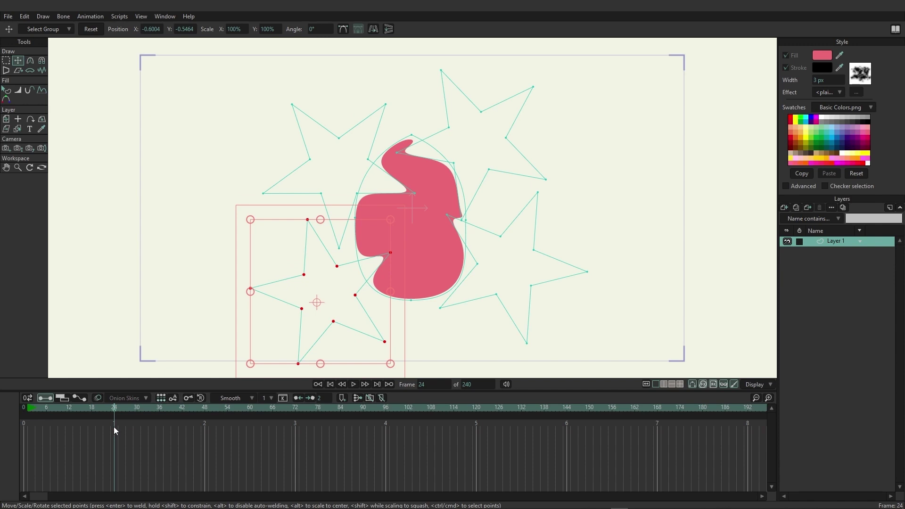
left_click(24, 408)
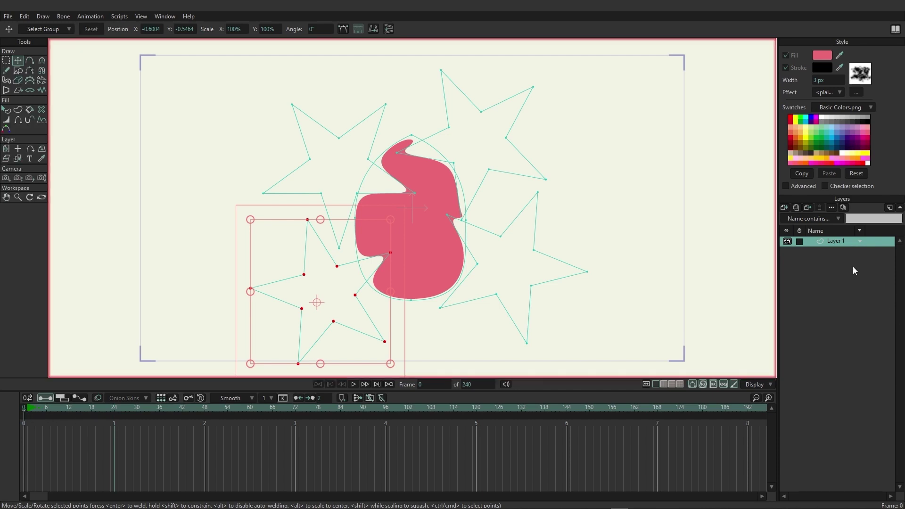
- Put Layer 1 into a new group and convert that group to a bone layer
right_click(837, 241)
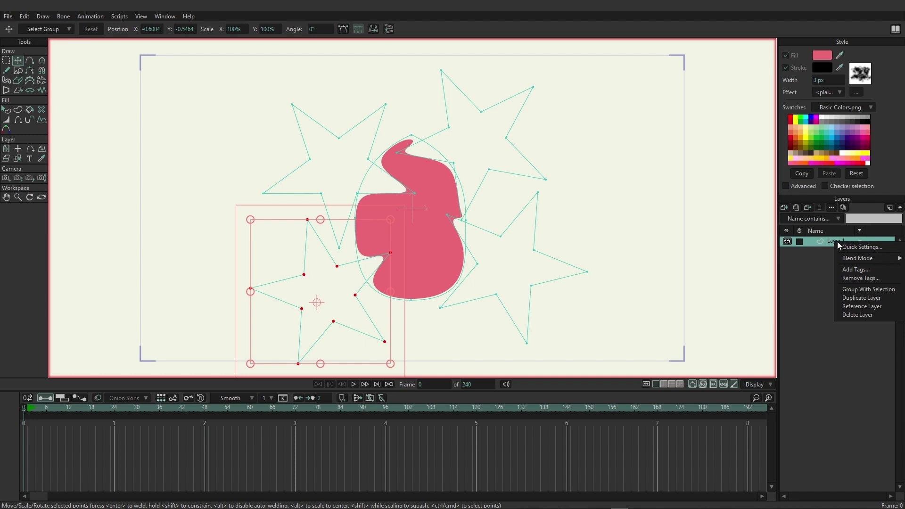
left_click(869, 289)
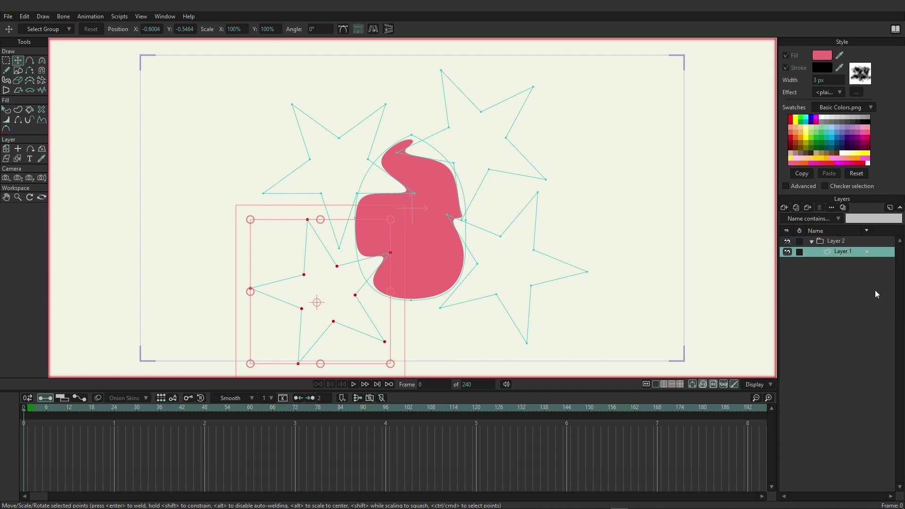
left_click(821, 244)
left_click(845, 252)
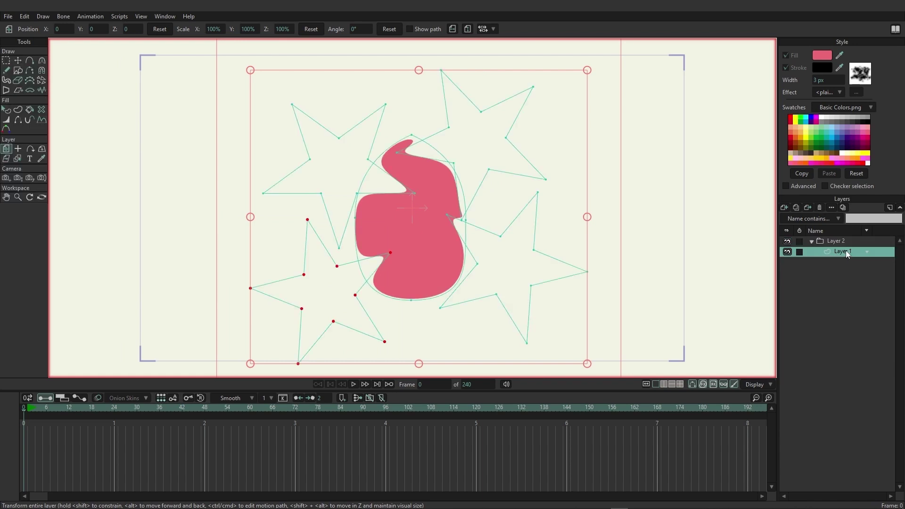
left_click(821, 240)
right_click(822, 242)
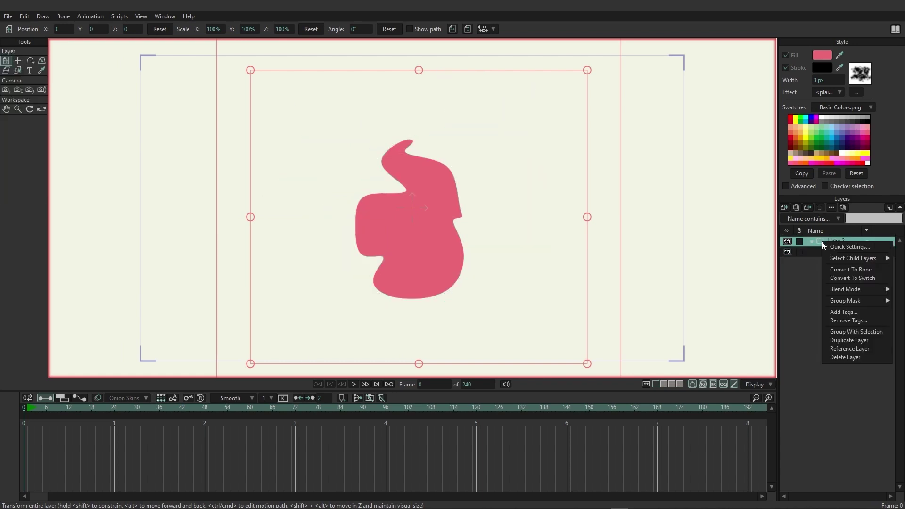
left_click(847, 269)
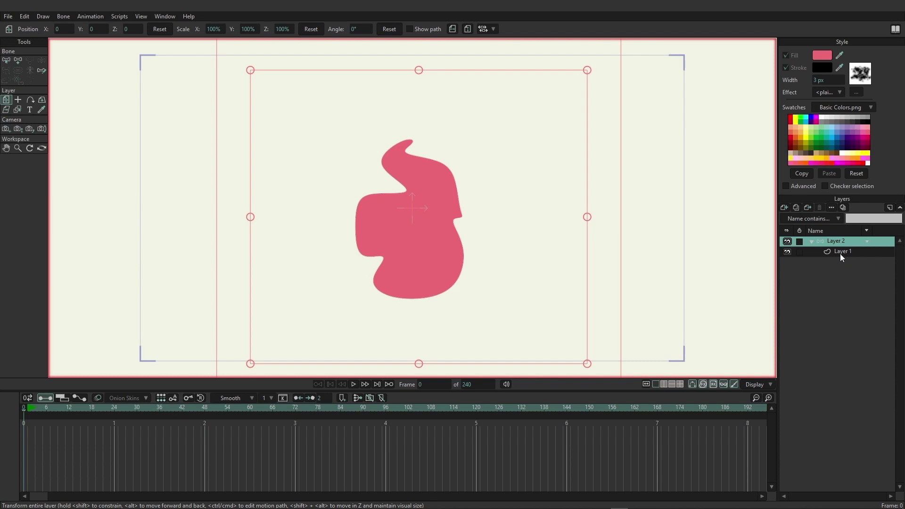
- Enable the display of paths in Layer 1's quick settings and apply the change
right_click(840, 253)
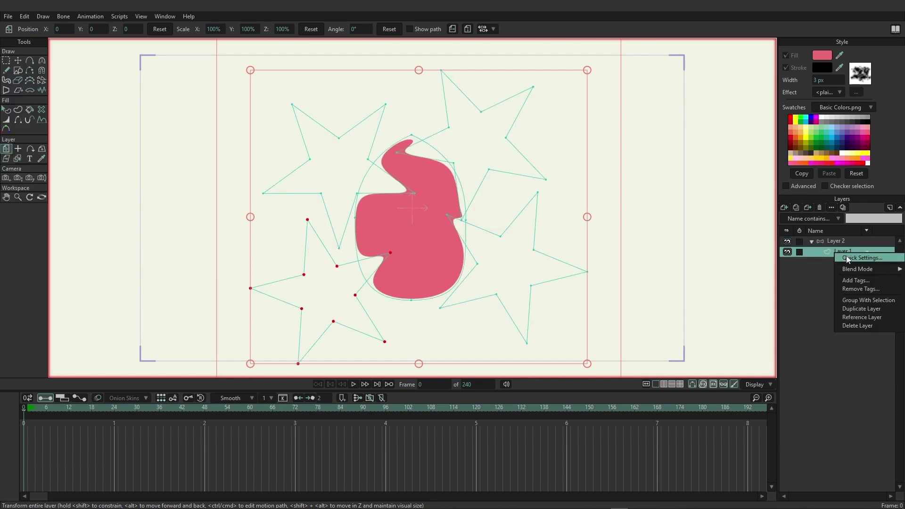
left_click(850, 257)
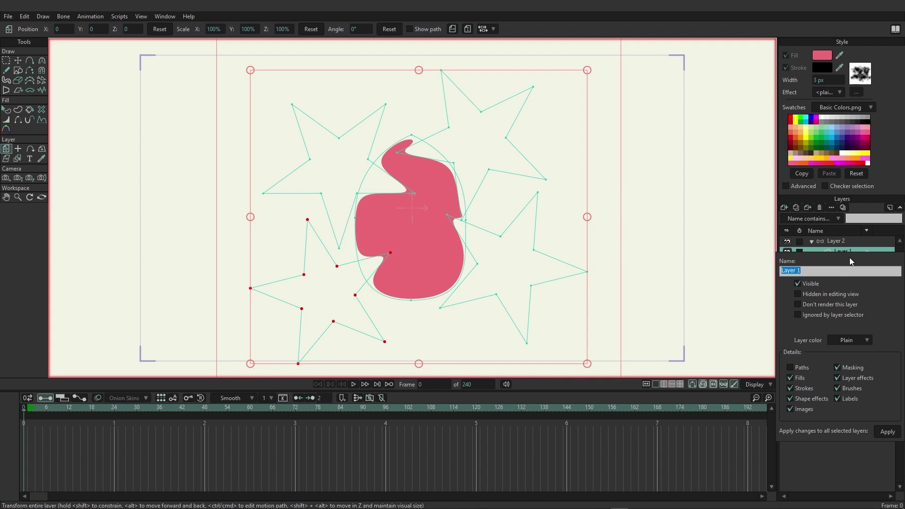
left_click(792, 366)
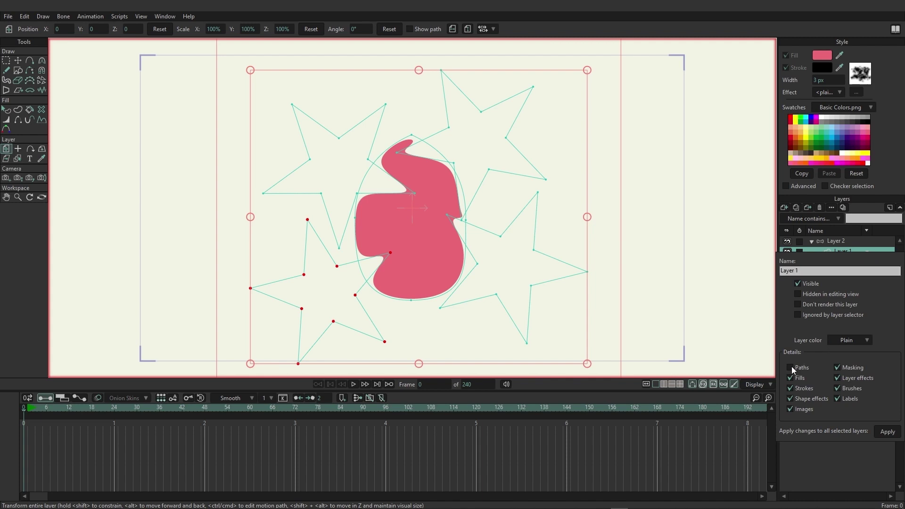
left_click(886, 433)
- Add four separate vertical bones to the bone layer, each starting at the centre of one star
left_click(863, 243)
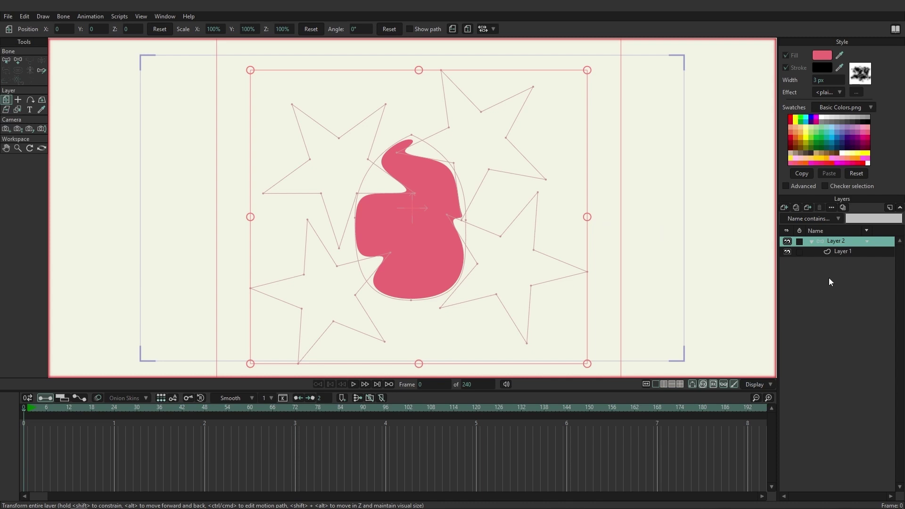
left_click(20, 60)
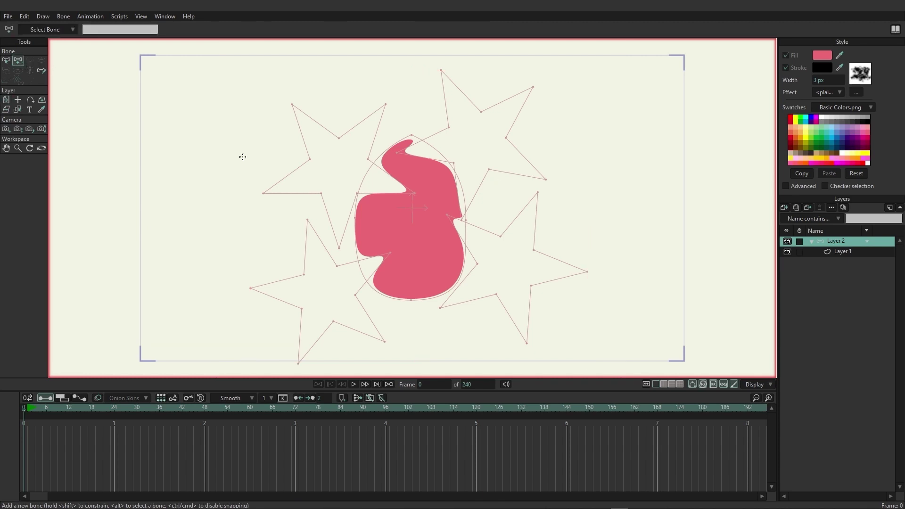
scroll(242, 156, "up", 2)
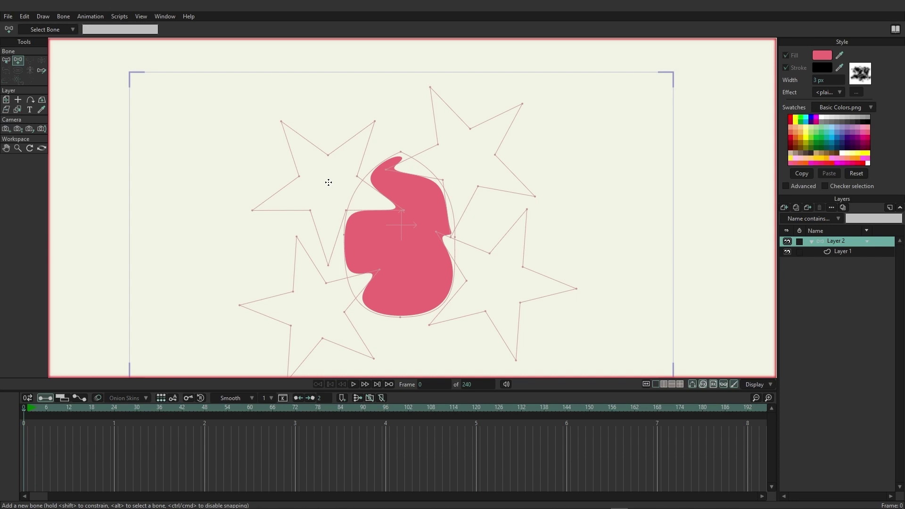
left_click_drag(328, 183, 324, 106)
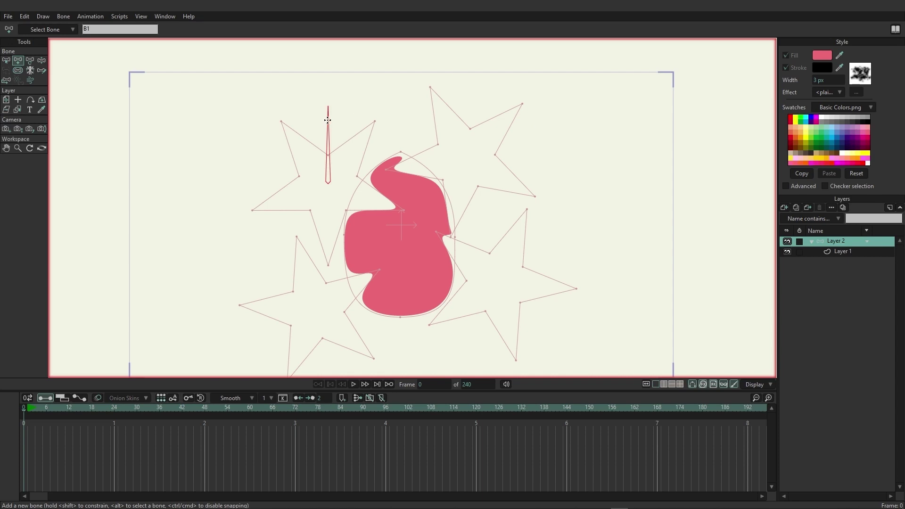
key("ctrl+d")
left_click_drag(467, 168, 466, 86)
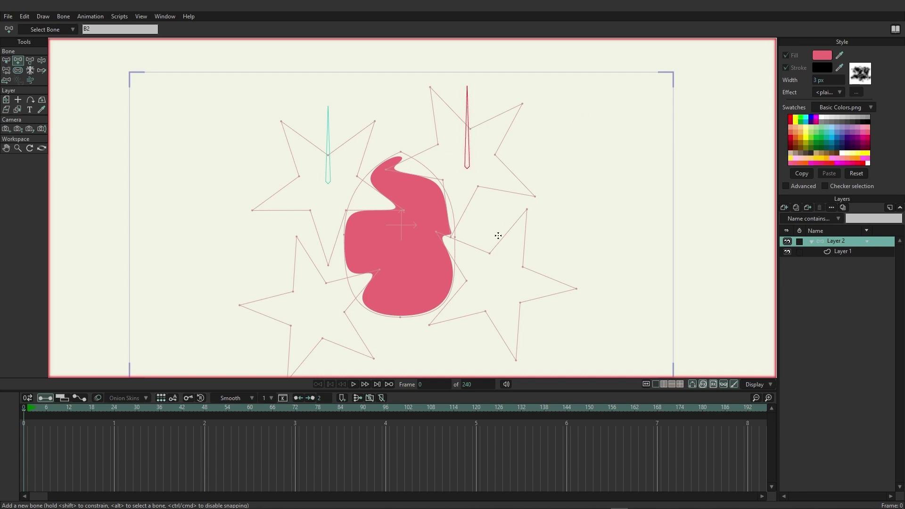
left_click_drag(497, 290, 499, 214)
left_click(576, 203)
left_click_drag(314, 310, 314, 232)
left_click(619, 196)
key("z")
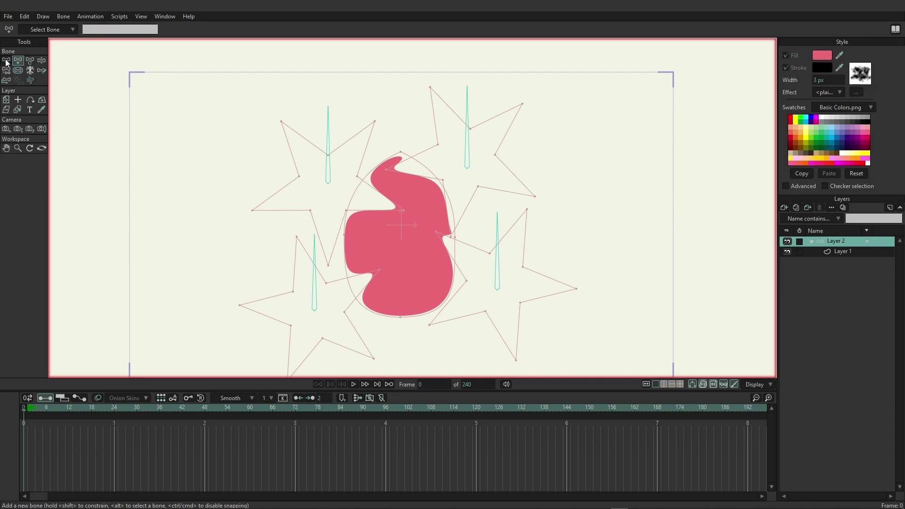
- Rename the upper-left star's bone to ROTATION
left_click(328, 122)
left_click(173, 28)
type("ROTATION")
key("Return")
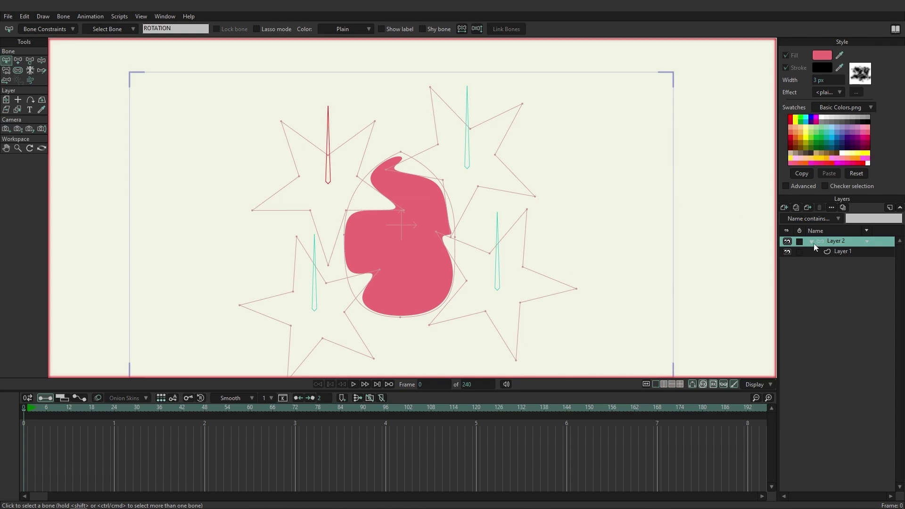
- Reduce the bone strength of all four bones to 0
left_click(17, 70)
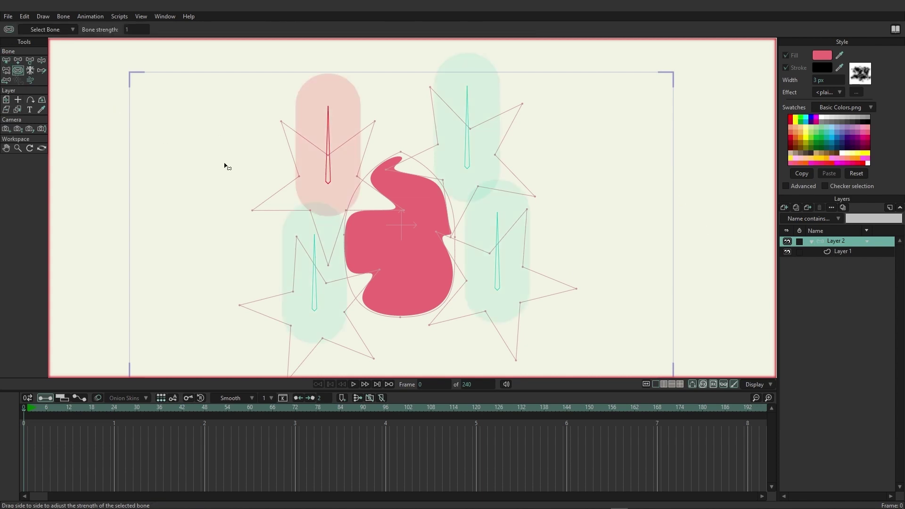
key("ctrl+a")
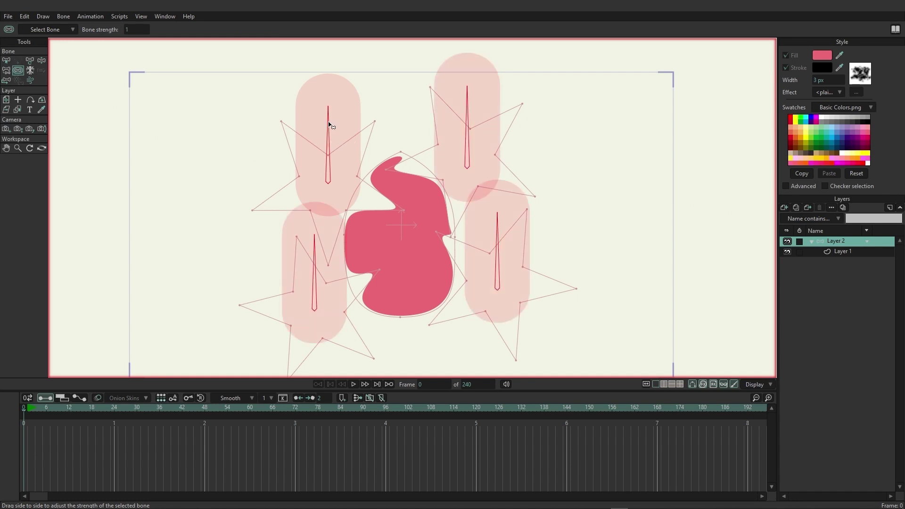
left_click_drag(330, 125, 250, 141)
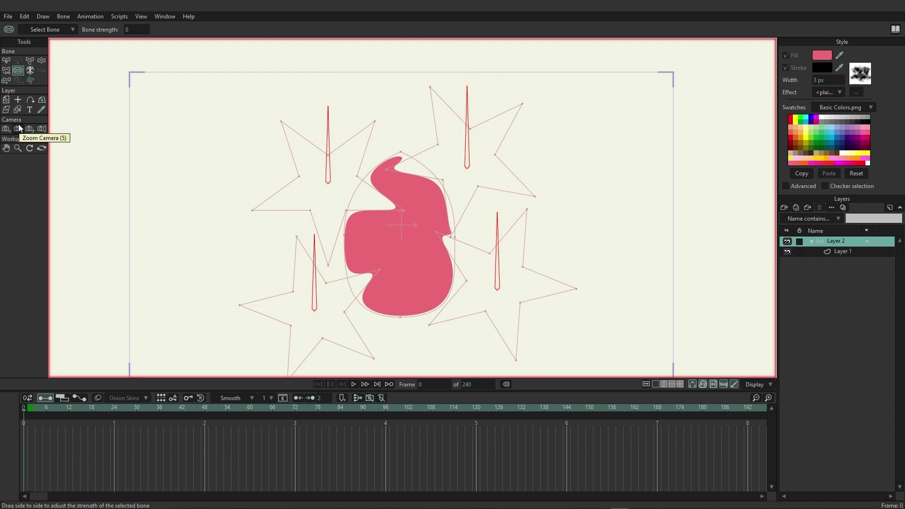
- Bind all points of the upper-left star in Layer 1 to the ROTATION bone
left_click(842, 251)
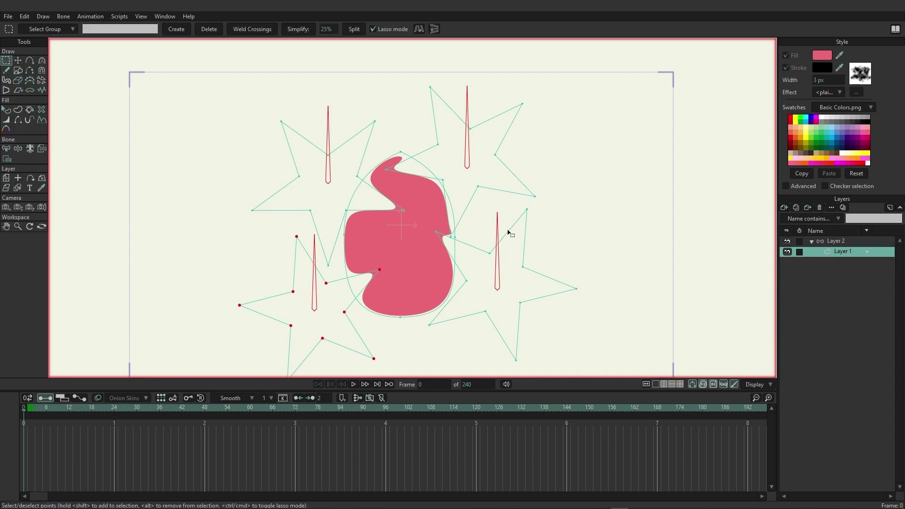
left_click_drag(267, 204, 263, 151)
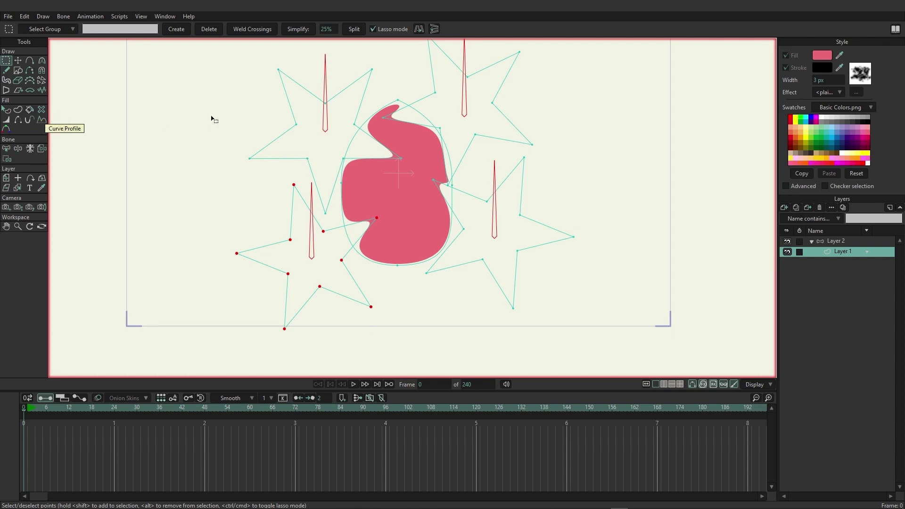
left_click_drag(215, 119, 203, 178)
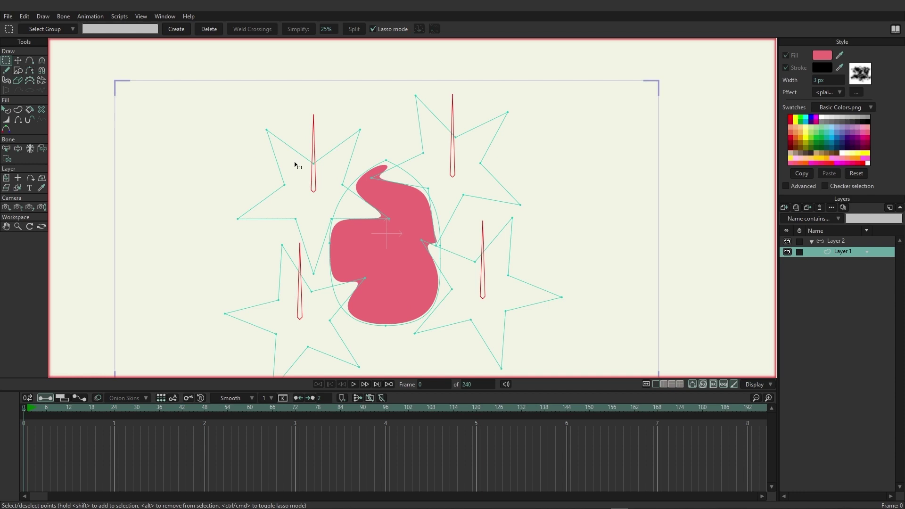
left_click(7, 161)
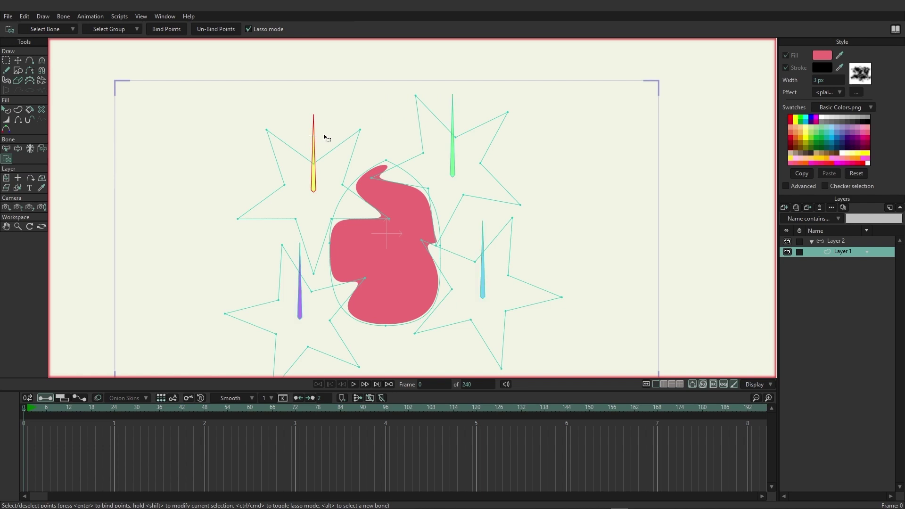
mouse_move(205, 104)
left_mouse_down()
mouse_move(219, 125)
mouse_move(272, 152)
left_mouse_up()
left_click(167, 30)
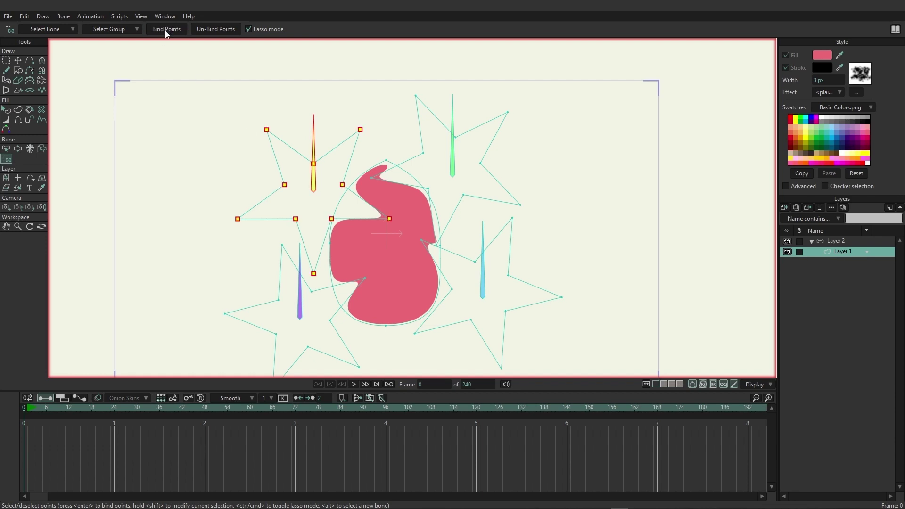
- Bind the points of each of the remaining three stars in Layer 1 to the bone at that star's centre
left_click(453, 160)
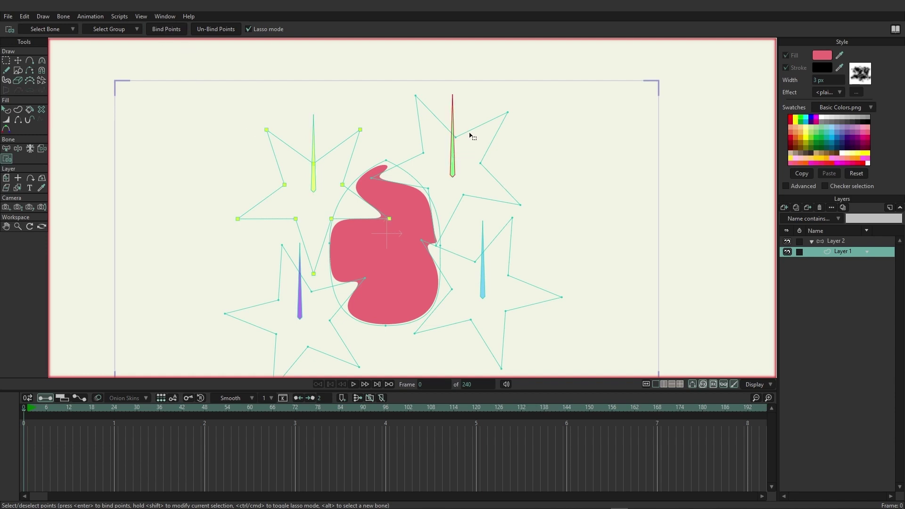
left_click(171, 28)
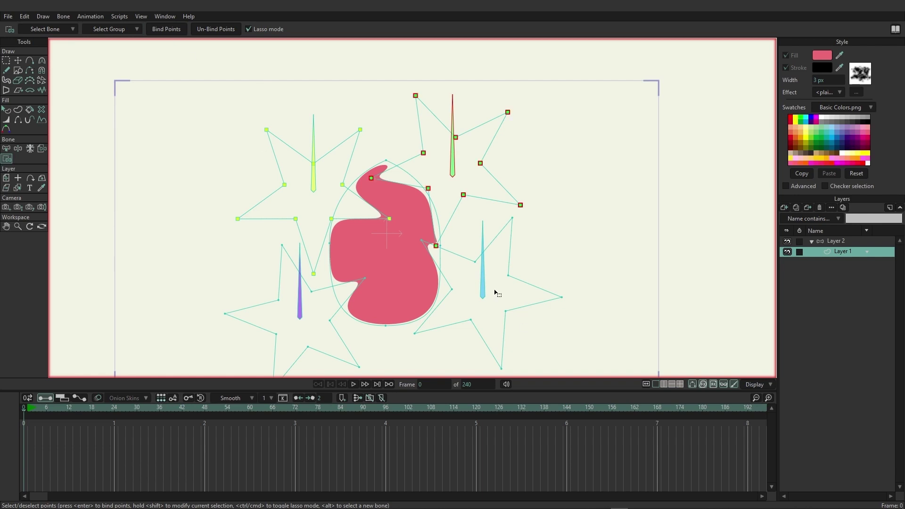
left_click(482, 275)
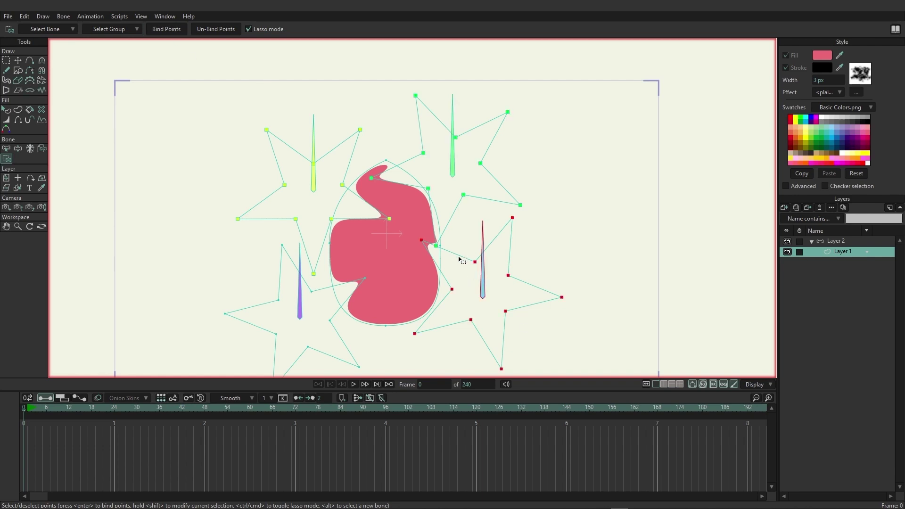
left_click(166, 29)
- At frame 72, rotate the ROTATION bone through a clockwise turn and set its angle to -270°
left_click(259, 427)
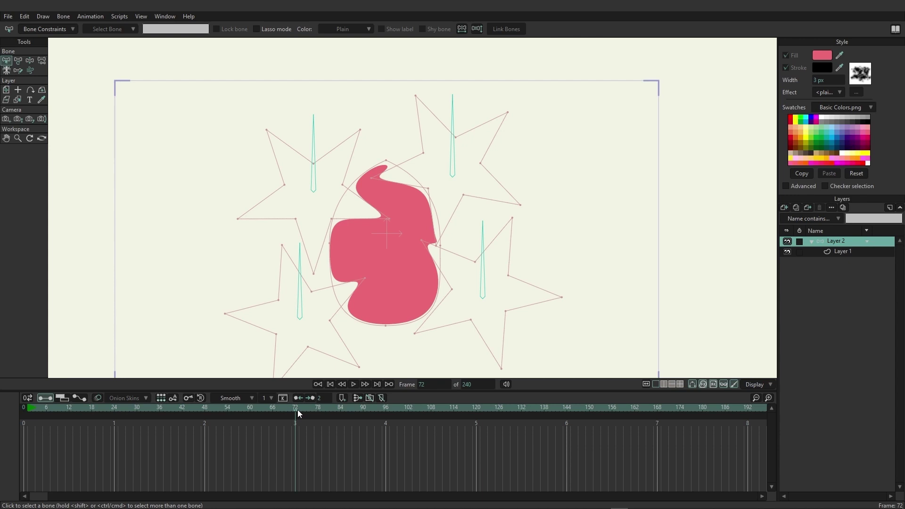
left_click(18, 60)
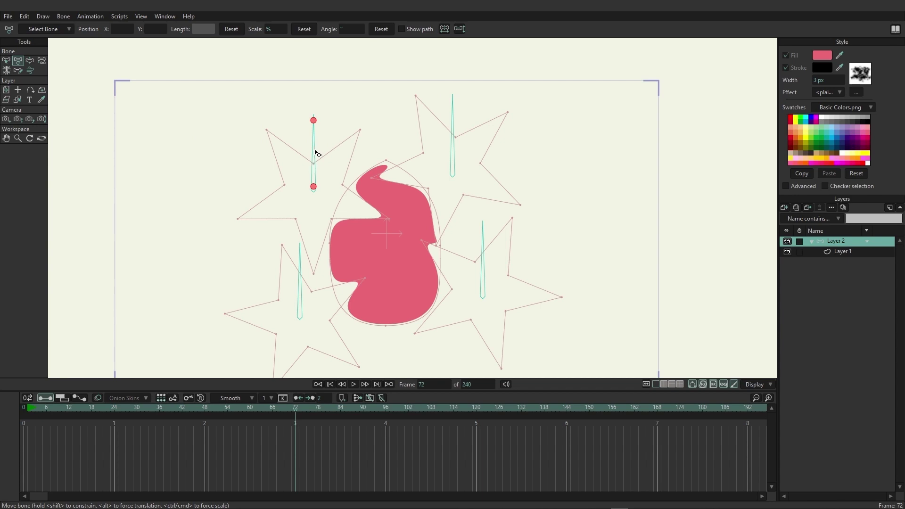
left_click_drag(317, 153, 318, 153)
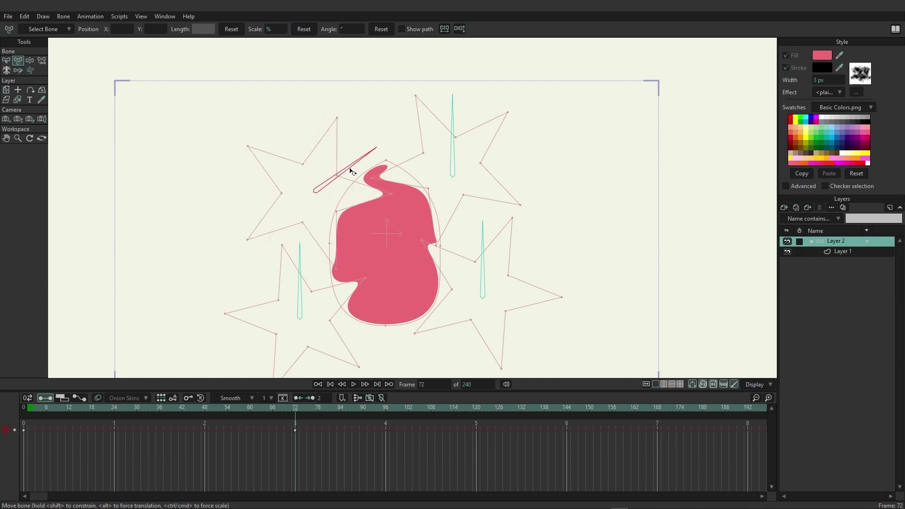
left_click_drag(314, 244, 316, 136)
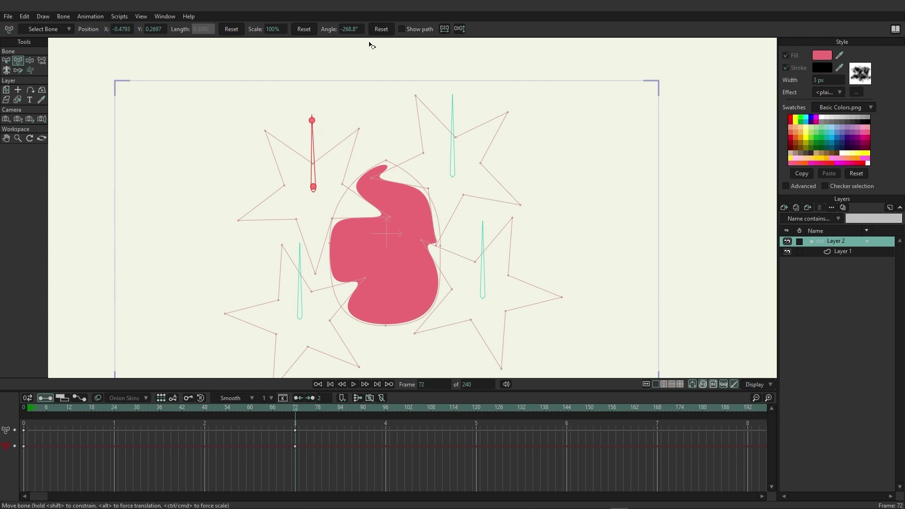
left_click(351, 29)
type("-270")
key("Return")
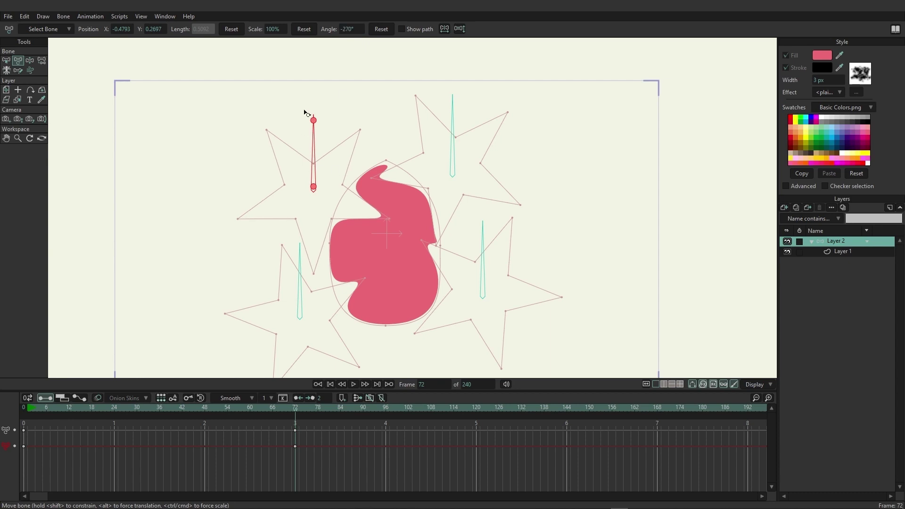
- Play back and scrub the animation to check how the upper-left star's rotation cuts into the flame shape
left_click(300, 280)
left_click_drag(293, 407, 42, 403)
key("space")
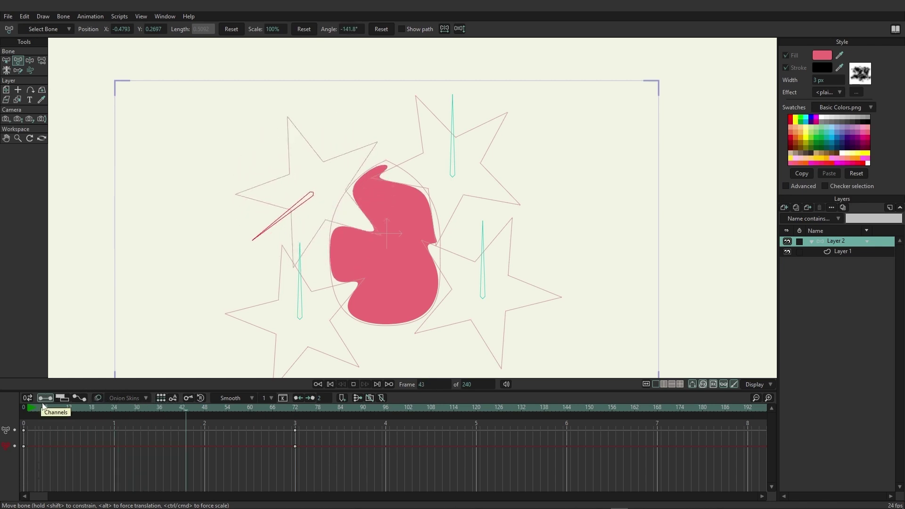
key("space")
mouse_move(274, 408)
left_mouse_down()
mouse_move(106, 410)
mouse_move(311, 390)
mouse_move(311, 424)
mouse_move(58, 426)
mouse_move(257, 418)
mouse_move(64, 410)
mouse_move(238, 415)
mouse_move(297, 402)
mouse_move(285, 404)
left_mouse_up()
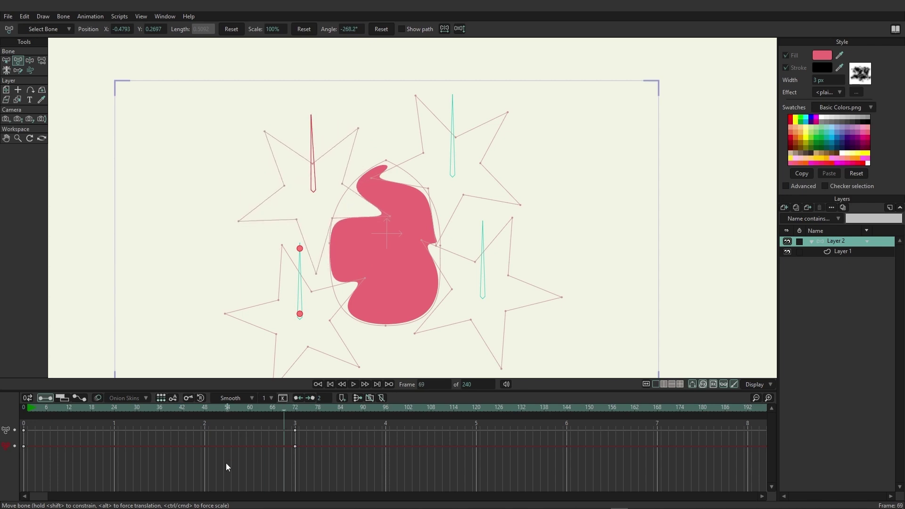
- Copy the ROTATION bone's frame 0 keyframes to frame 1, set them to Linear interpolation, and preview the motion
left_click(24, 431)
left_click(30, 410)
left_click(56, 456)
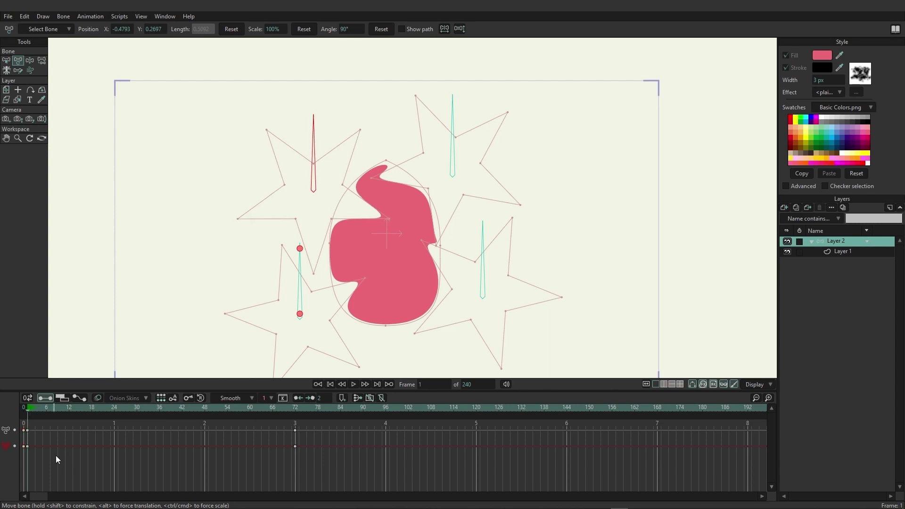
right_click(28, 431)
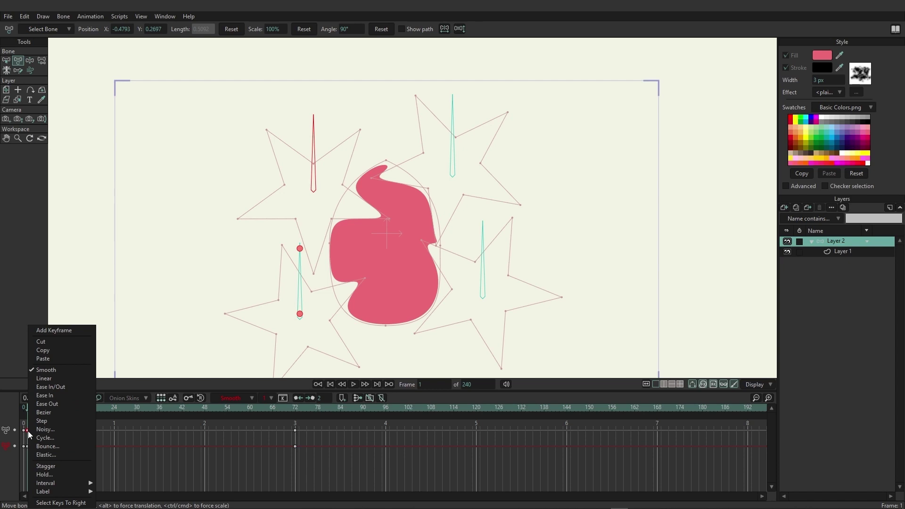
left_click(45, 378)
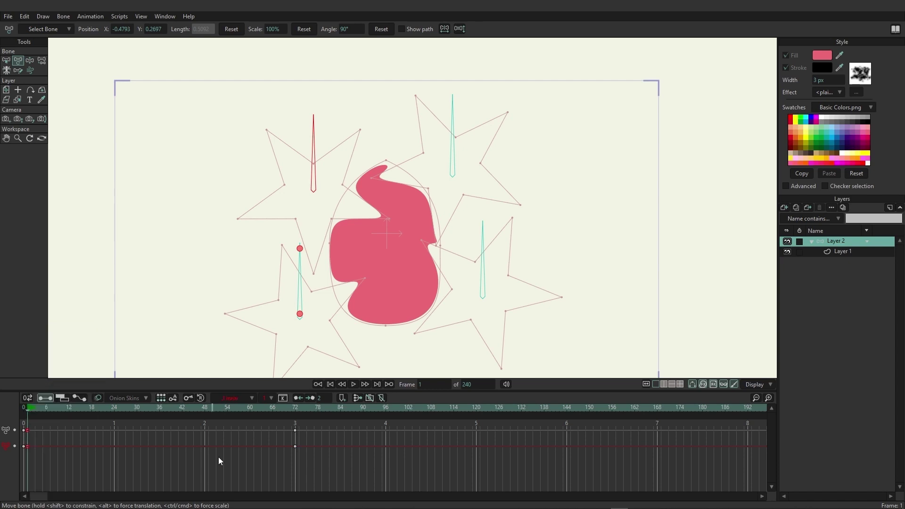
key("space")
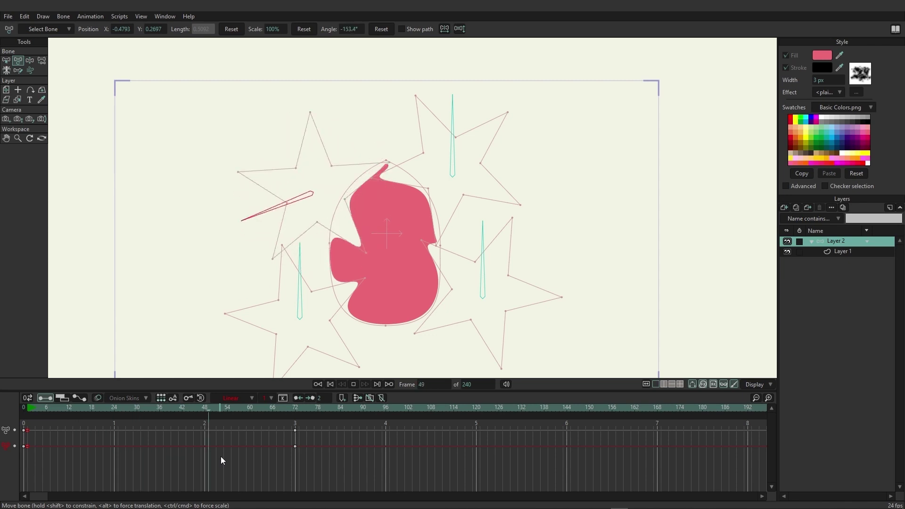
key("space")
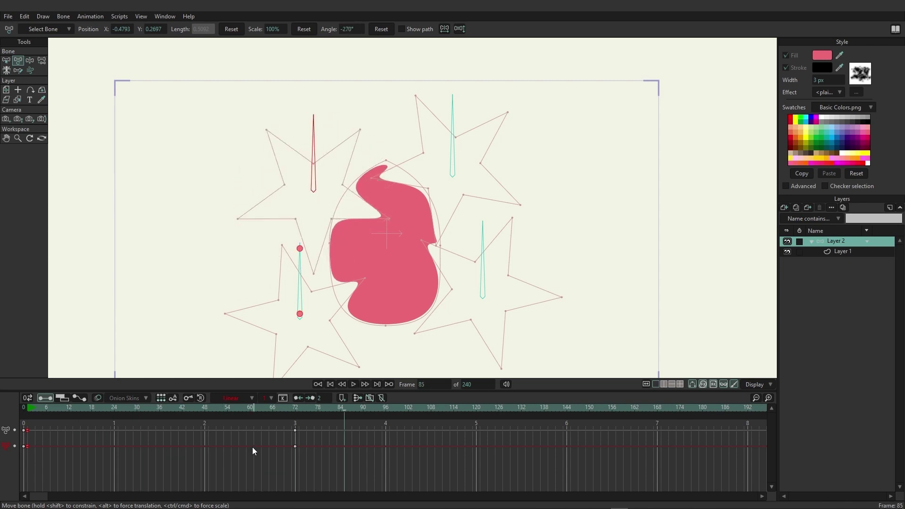
- Set the ROTATION bone's keyframes at frame 72 to Cycle interpolation and preview the looping rotation
right_click(296, 430)
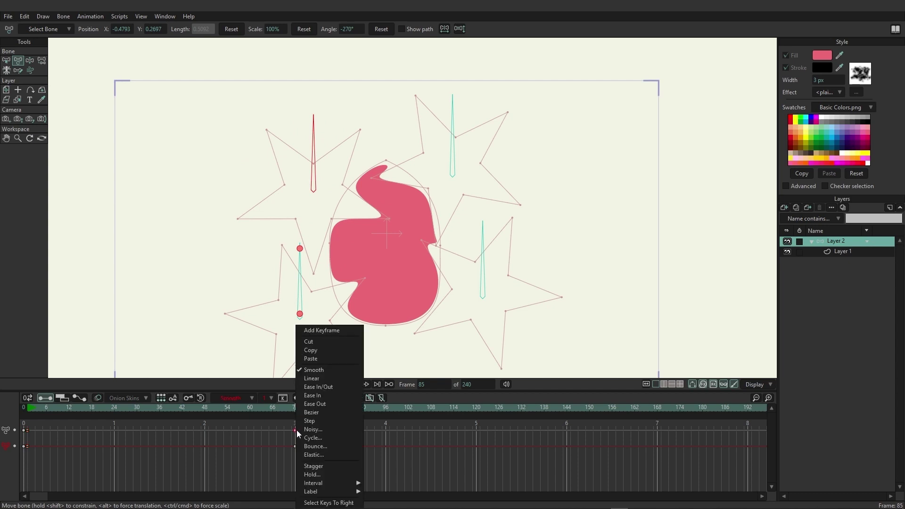
left_click(319, 439)
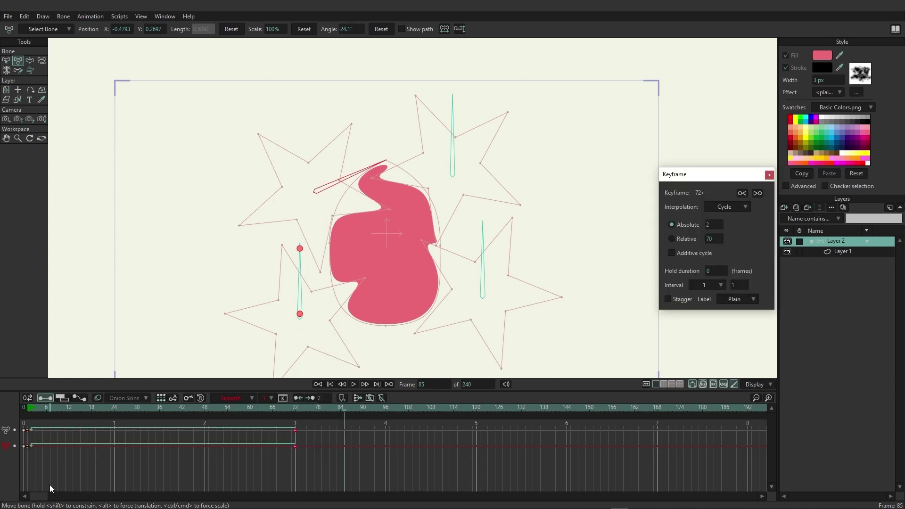
left_click(31, 405)
key("space")
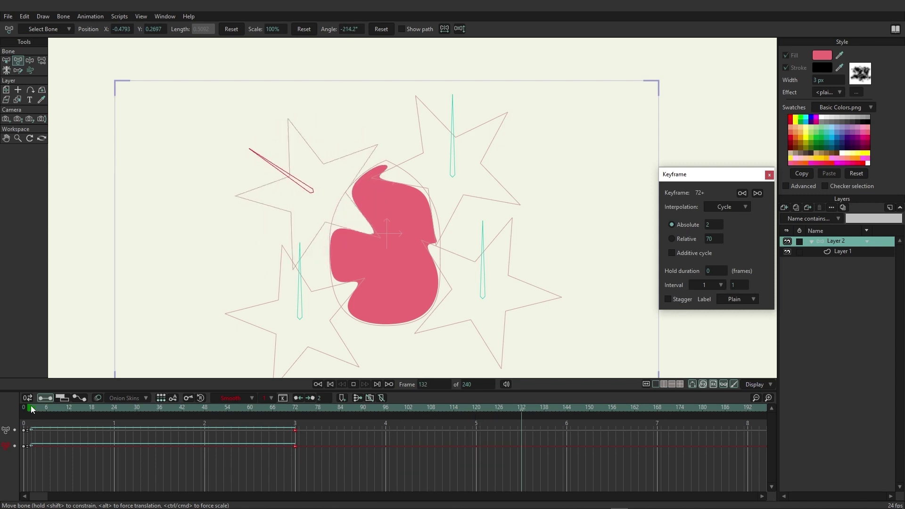
key("space")
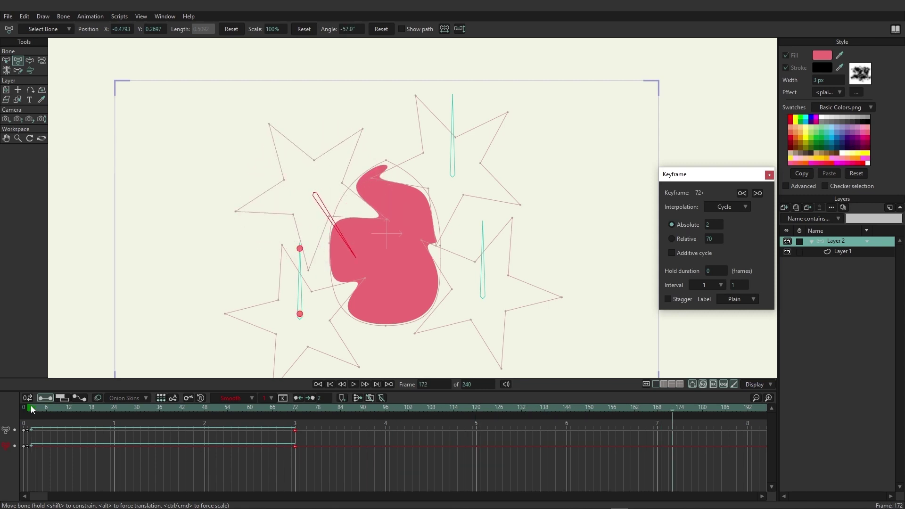
left_click(30, 406)
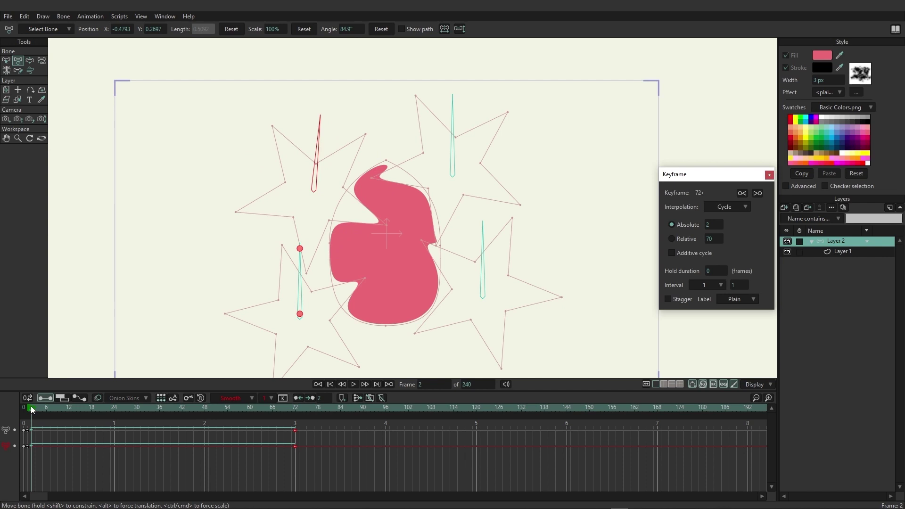
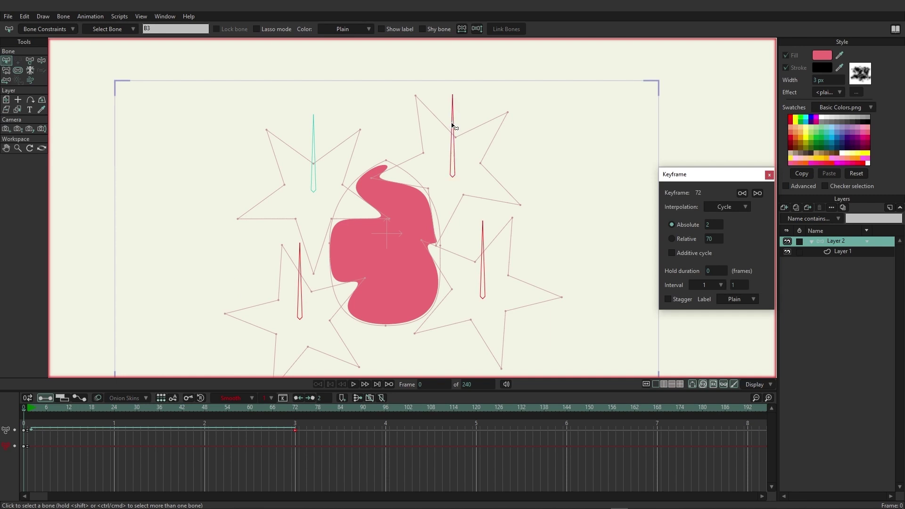
- Assign ROTATION as the angle control bone for the other three stars' bones
left_click(314, 124)
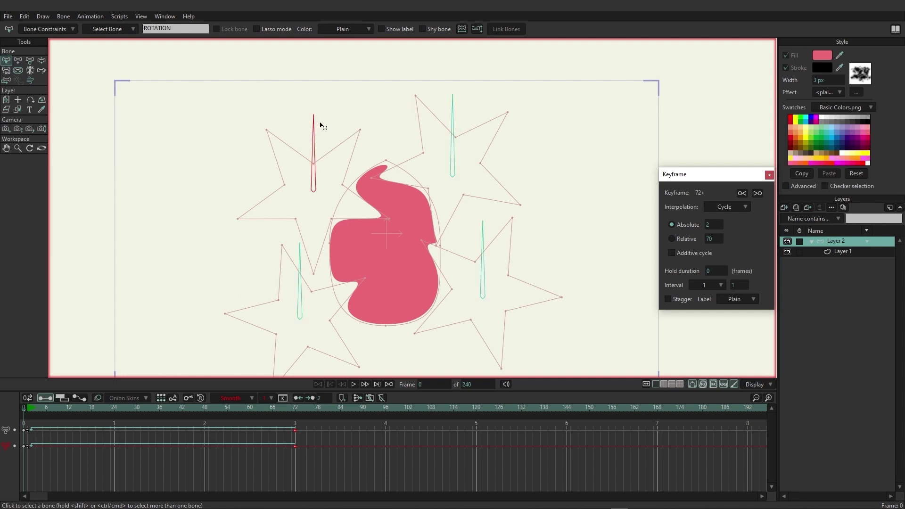
left_click(304, 263)
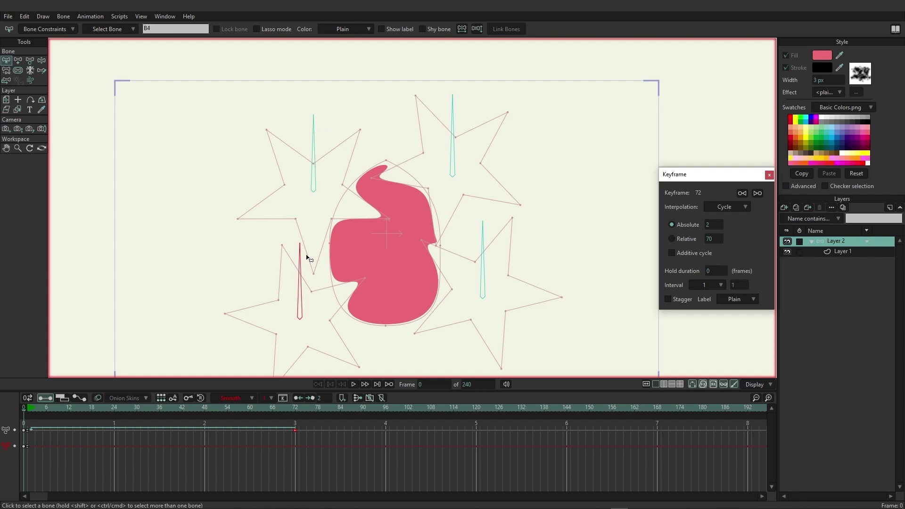
left_click(485, 237, "ctrl")
left_click(452, 108, "ctrl")
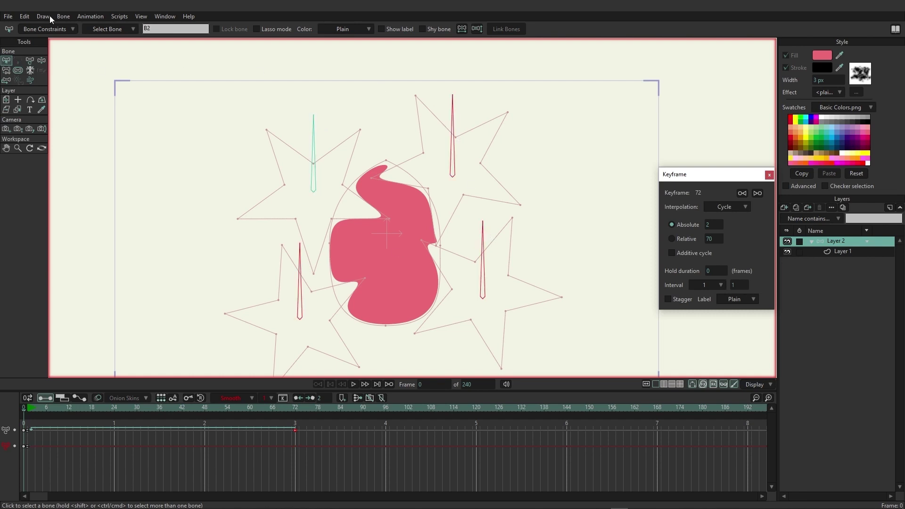
left_click(63, 28)
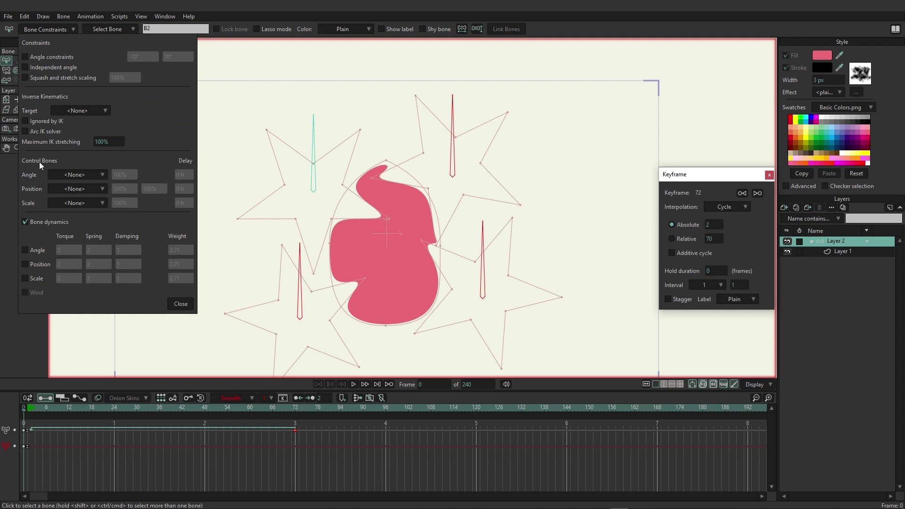
left_click(98, 175)
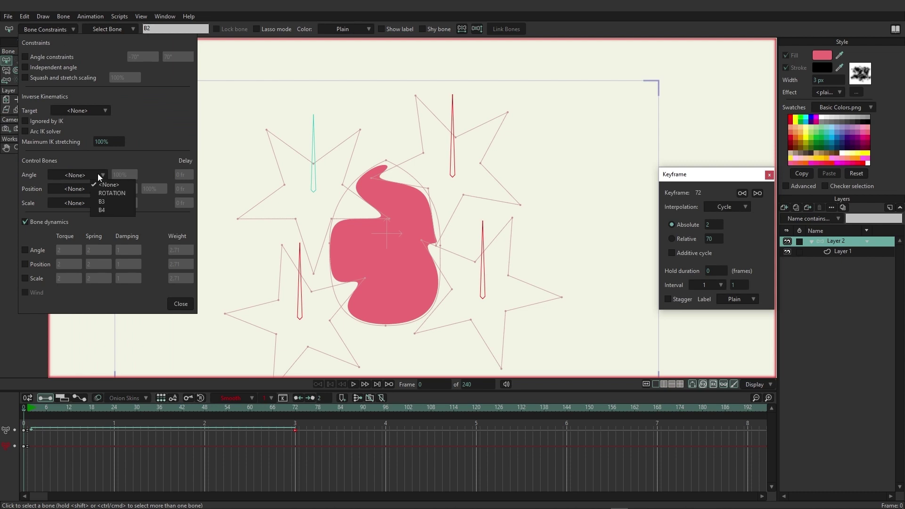
left_click(123, 192)
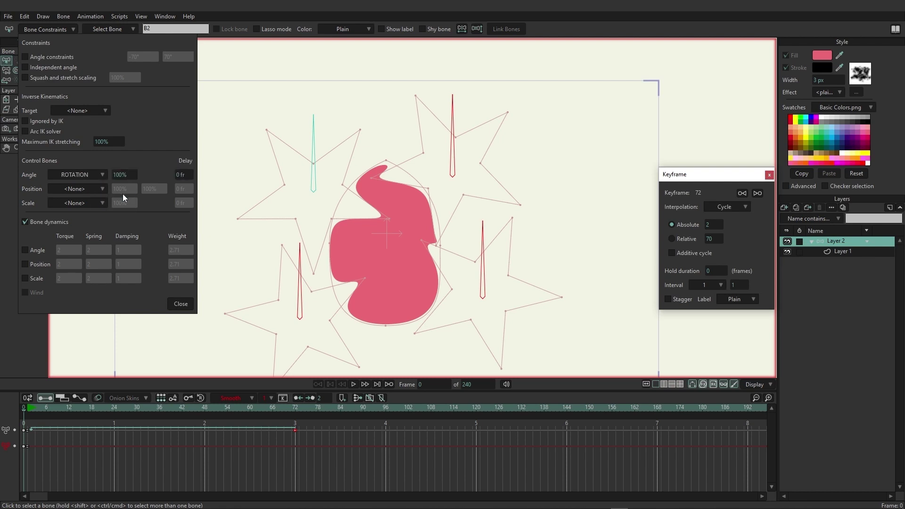
left_click(180, 303)
- Reverse the angle control of the upper-right and lower-right bones so they rotate opposite to the ROTATION bone
mouse_move(36, 407)
left_mouse_down()
mouse_move(199, 417)
mouse_move(292, 391)
mouse_move(320, 367)
mouse_move(127, 400)
mouse_move(162, 373)
mouse_move(205, 364)
mouse_move(28, 398)
left_mouse_up()
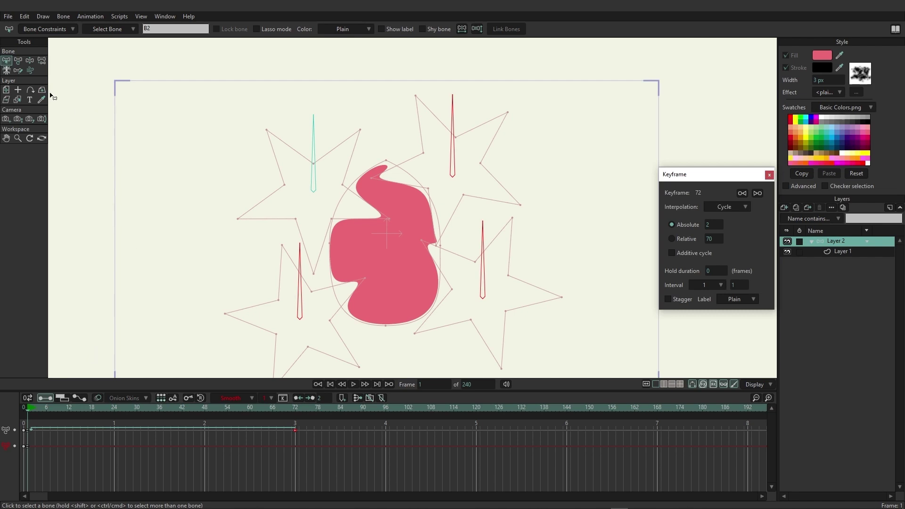
left_click(537, 261)
left_click_drag(562, 309, 445, 117)
left_click(47, 29)
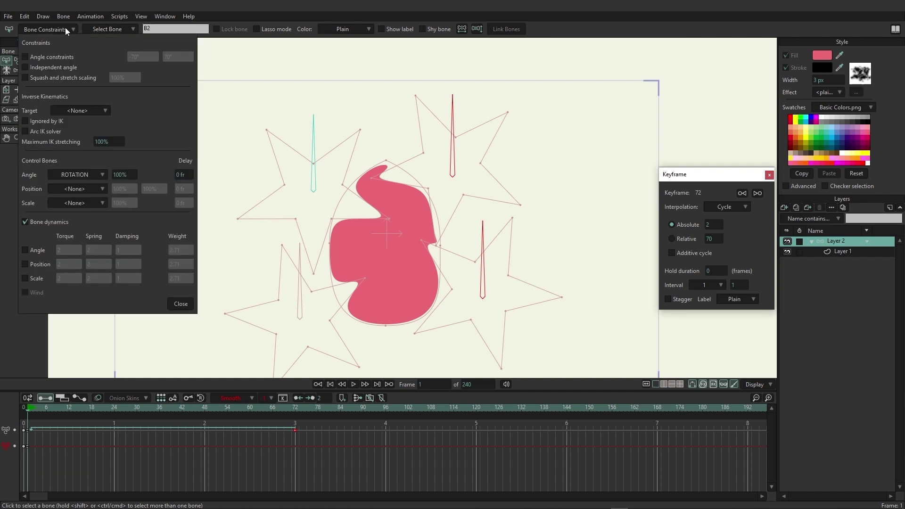
left_click(118, 175)
left_click(182, 306)
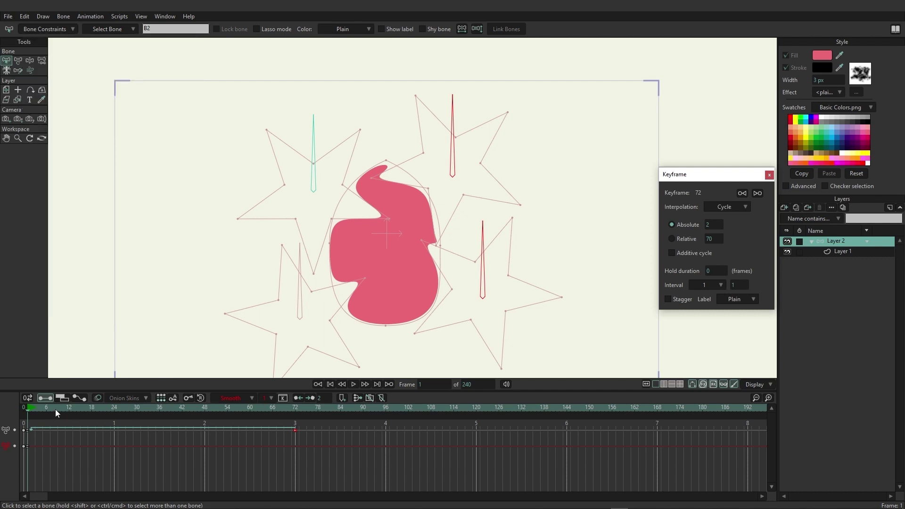
- Play back and scrub the timeline to check the flame with the stars on each side turning in opposite directions
key("space")
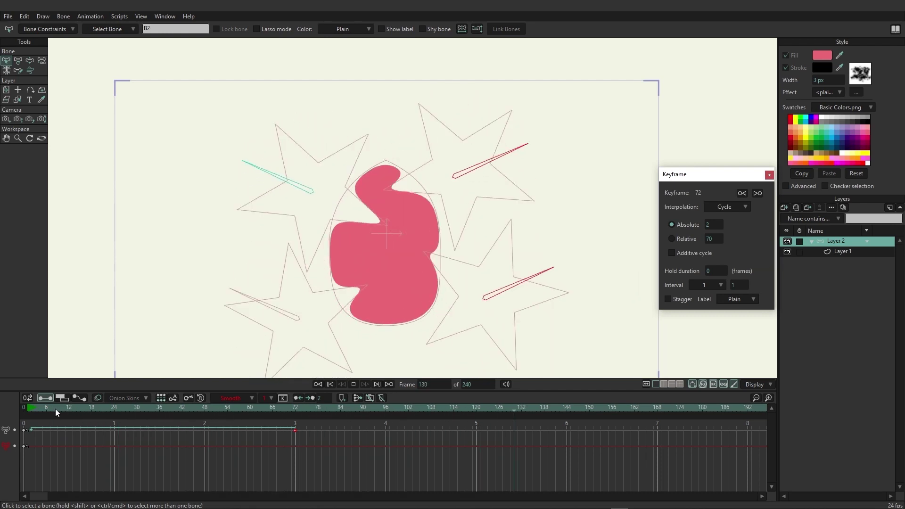
left_click(37, 421)
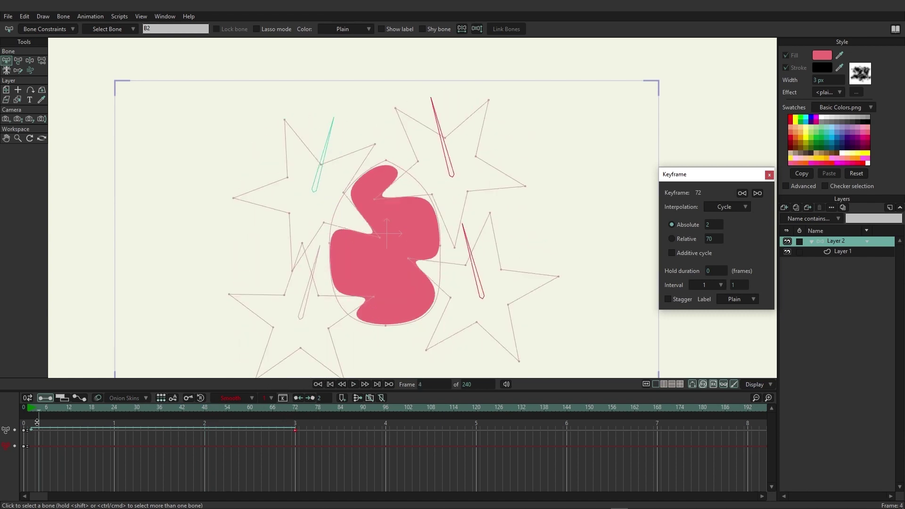
left_click_drag(37, 421, 273, 422)
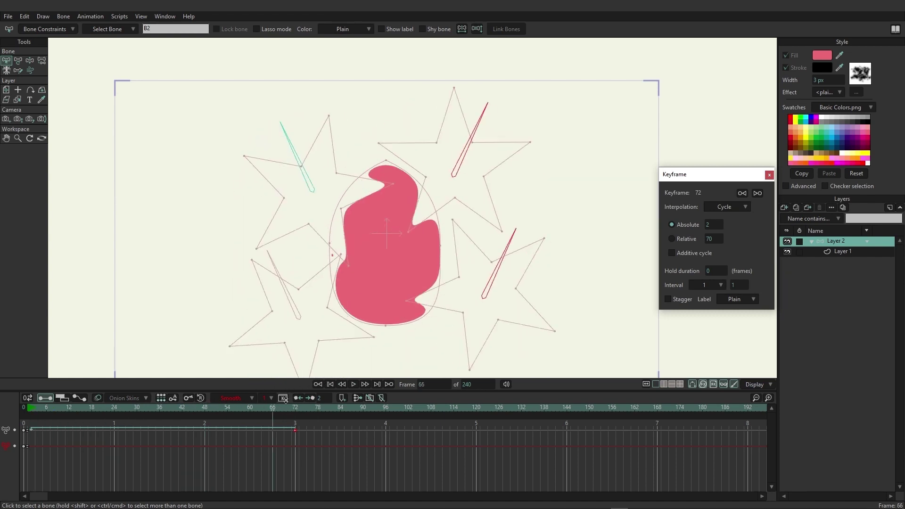
- Select the ROTATION bone and delete its keyframes at frame 72
left_click(296, 399)
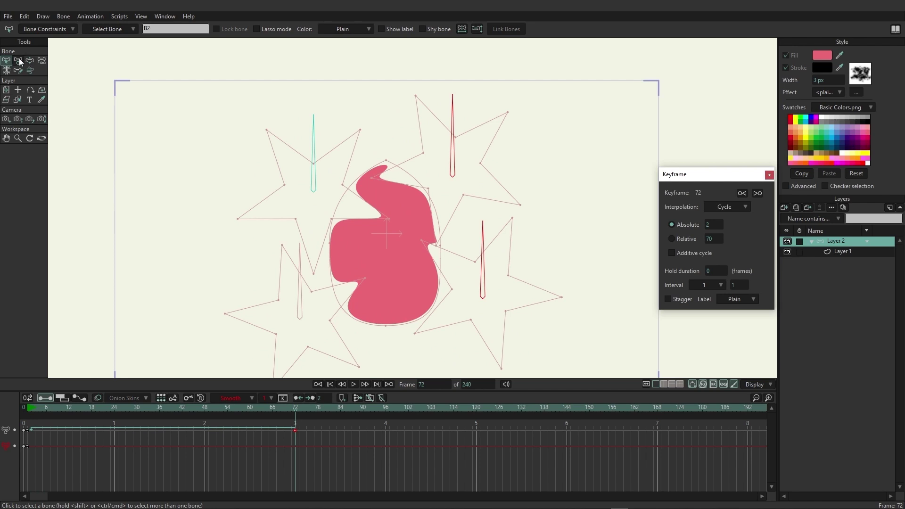
left_click(314, 128)
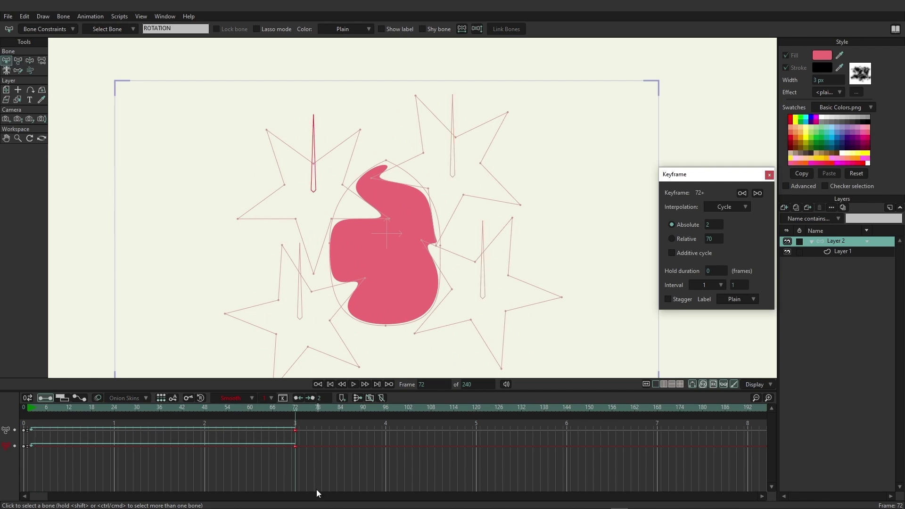
left_click_drag(320, 461, 293, 446)
key("Delete")
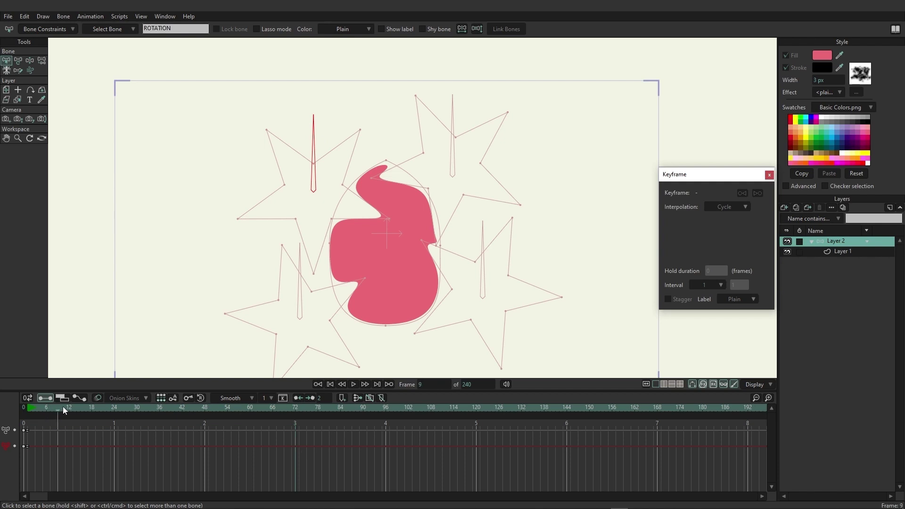
- Rotate the ROTATION bone one full turn to 451° at frame 72 and play back the rotation
key("t")
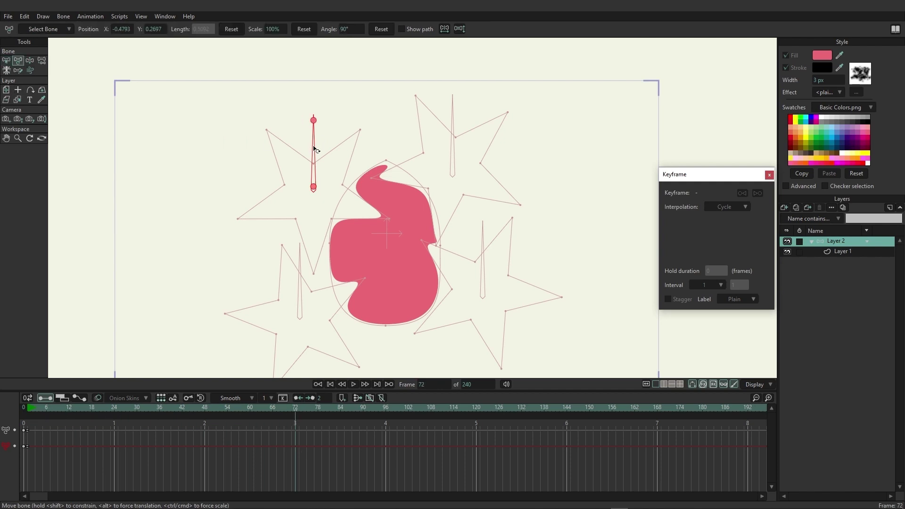
mouse_move(315, 149)
left_mouse_down()
mouse_move(282, 166)
mouse_move(277, 225)
mouse_move(313, 259)
mouse_move(377, 267)
mouse_move(403, 226)
mouse_move(398, 167)
mouse_move(365, 133)
mouse_move(333, 121)
mouse_move(313, 121)
mouse_move(316, 139)
left_mouse_up()
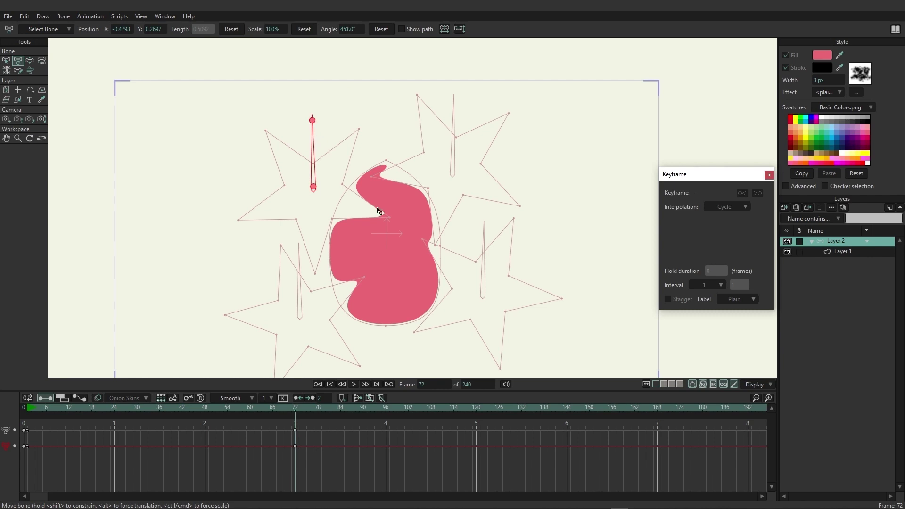
key("space")
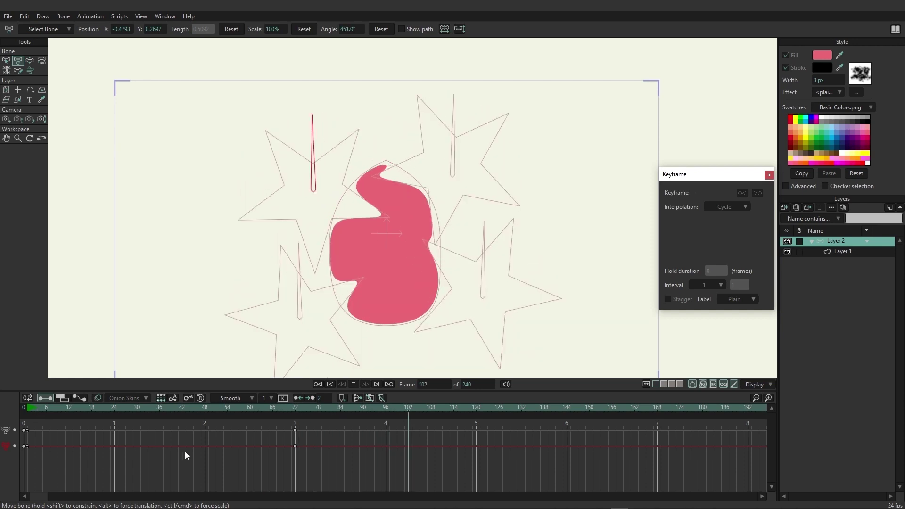
key("space")
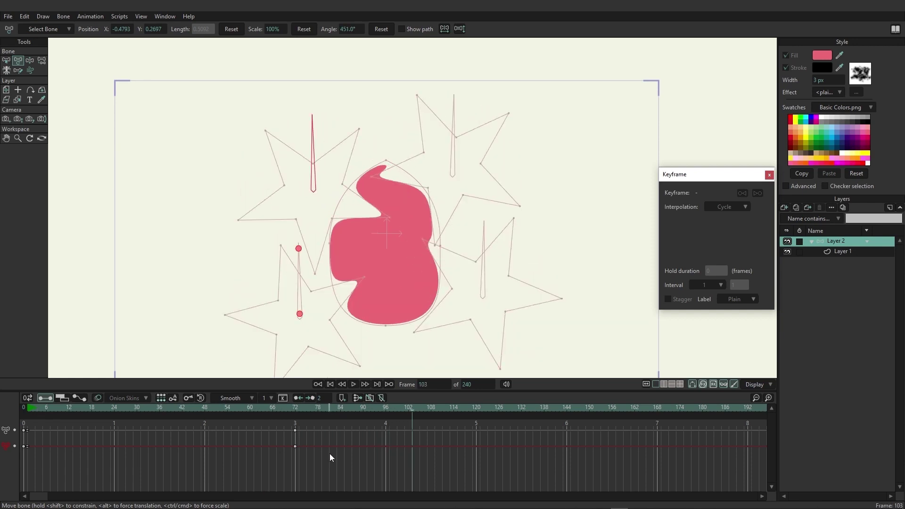
- Set the ROTATION bone's keyframes at frame 72 to Cycle interpolation and play the loop from the start
left_click(29, 429)
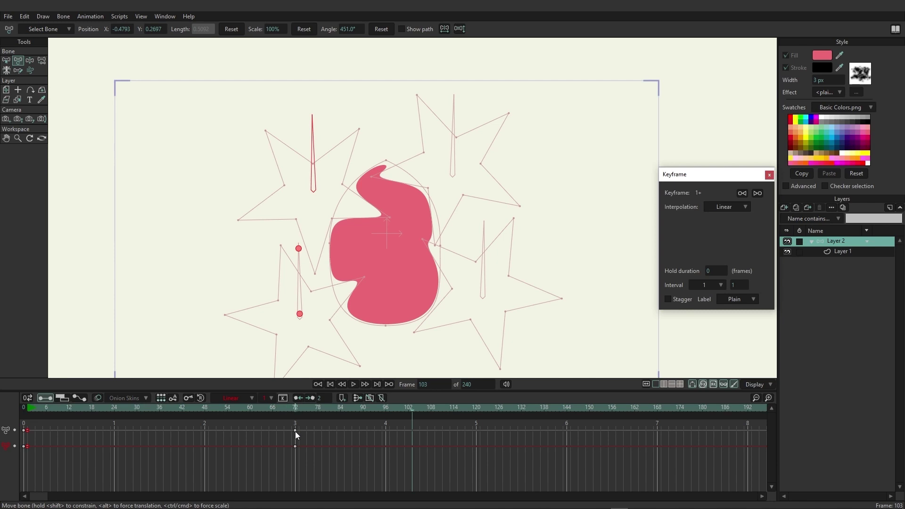
left_click(295, 430)
right_click(295, 431)
left_click(314, 436)
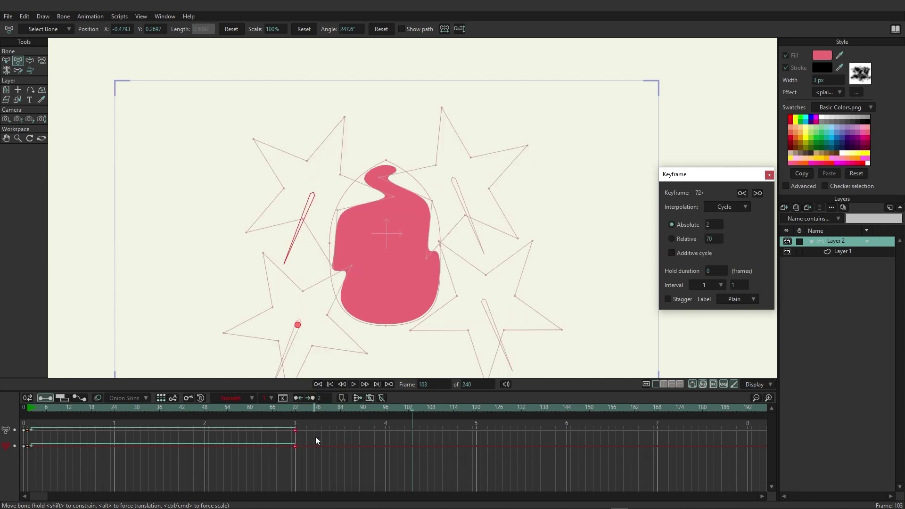
left_click(41, 409)
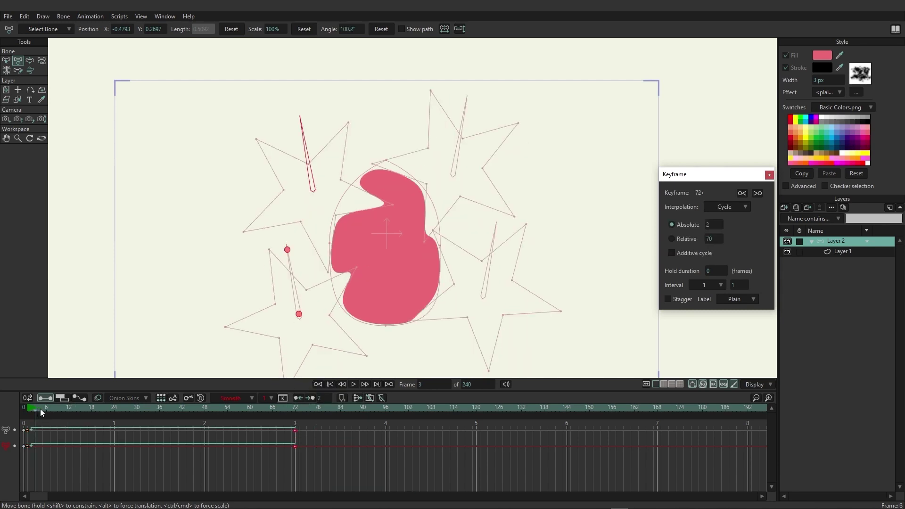
key("space")
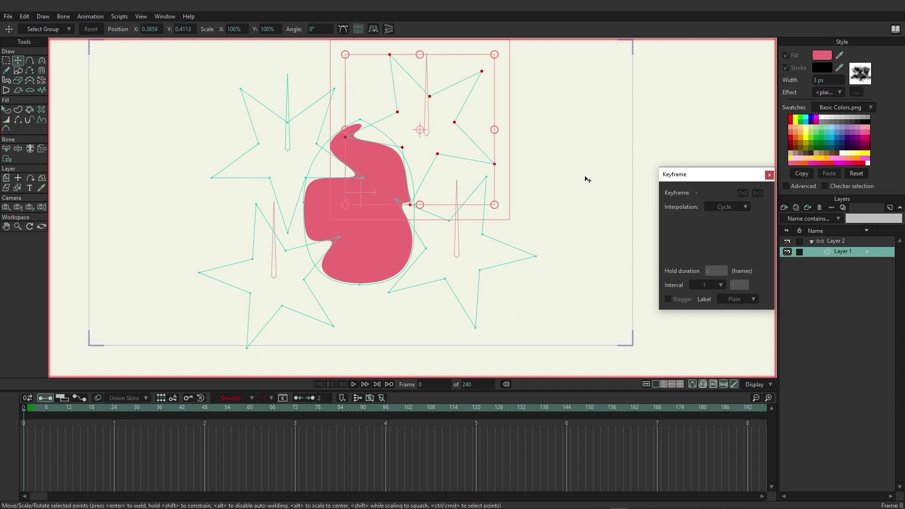
- Keyframe Layer 1's points at frame 72 to match the bone loop and set those keyframes to Cycle interpolation
left_click_drag(52, 412, 28, 419)
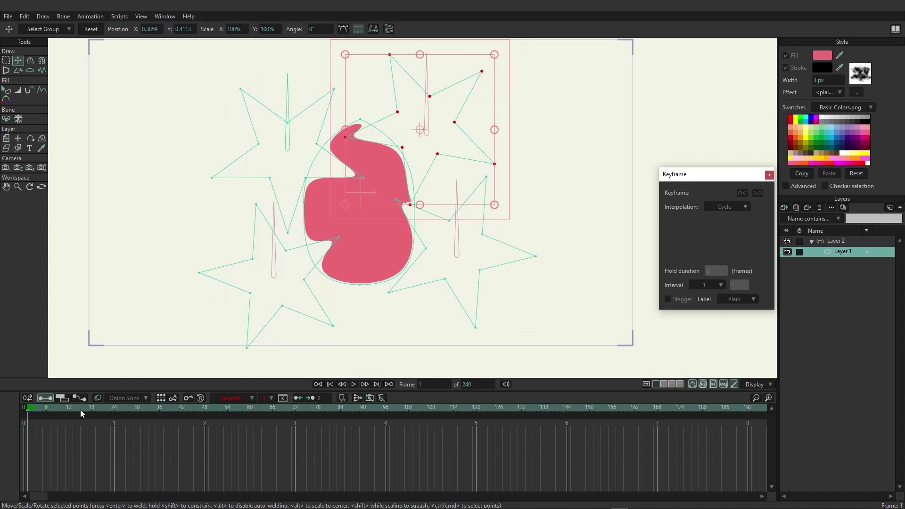
left_click_drag(80, 409, 148, 415)
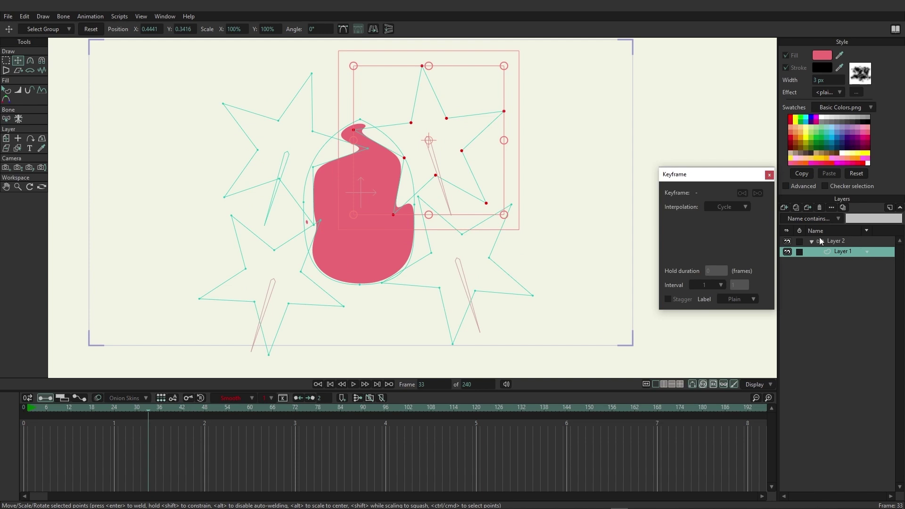
left_click(838, 240)
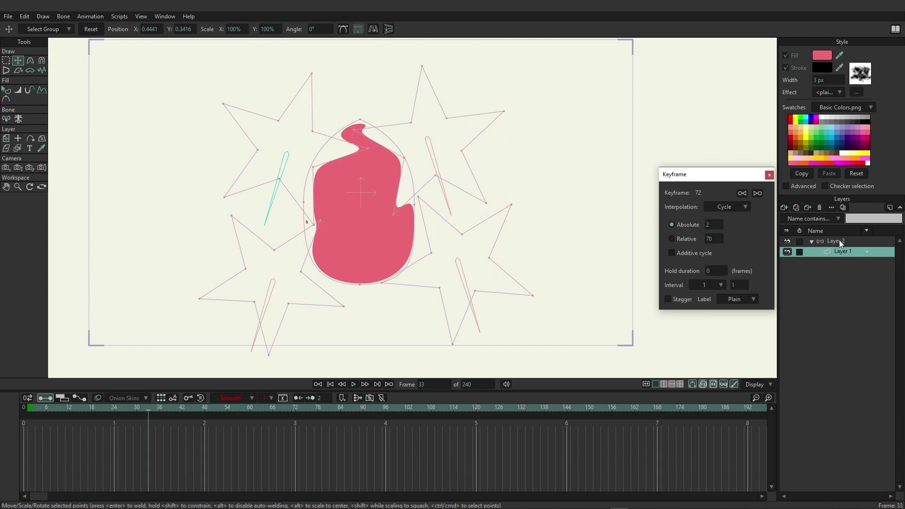
left_click(295, 407)
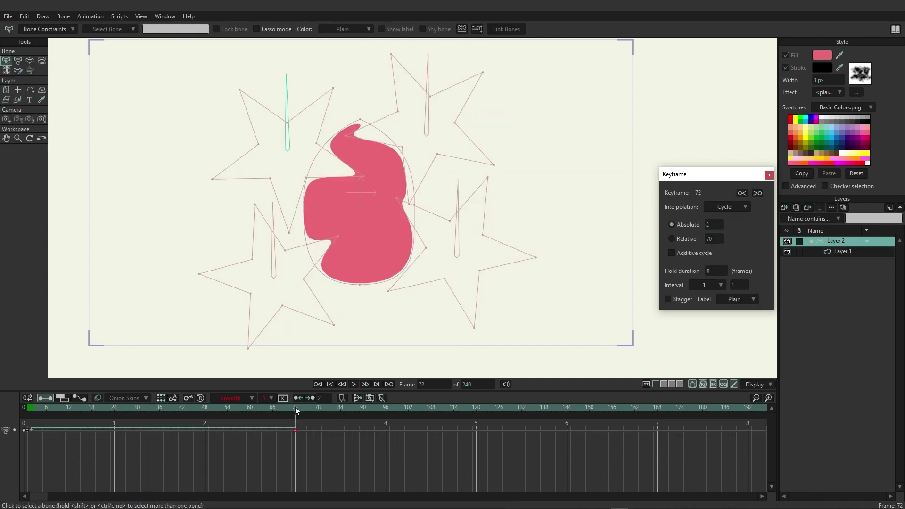
left_click(849, 251)
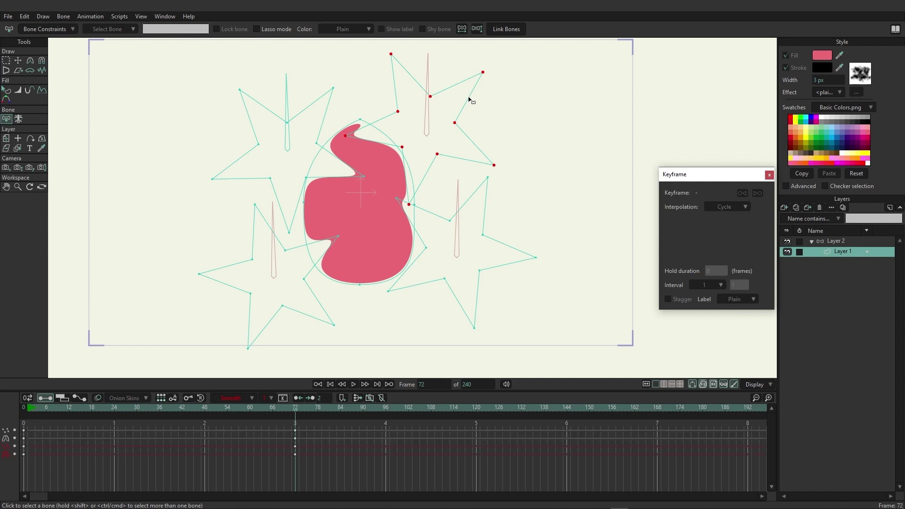
left_click(299, 438)
left_click(296, 435)
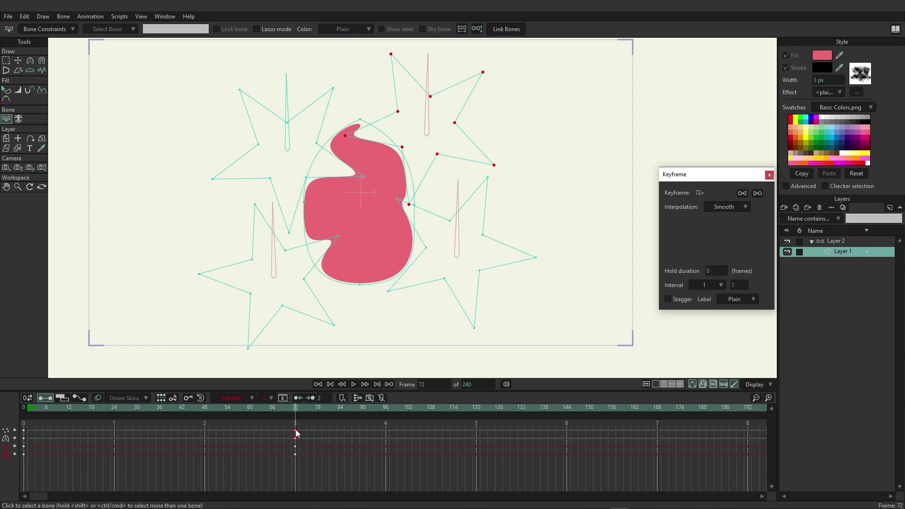
right_click(296, 432)
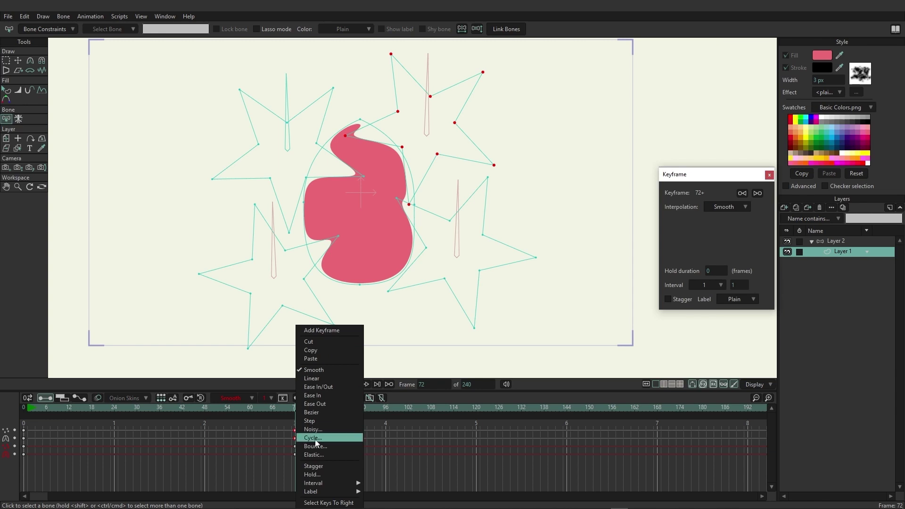
left_click(313, 438)
- At frame 9, pull the upper-right star's inner tip across the flame to its far edge with Transform Points
left_click_drag(31, 419, 58, 417)
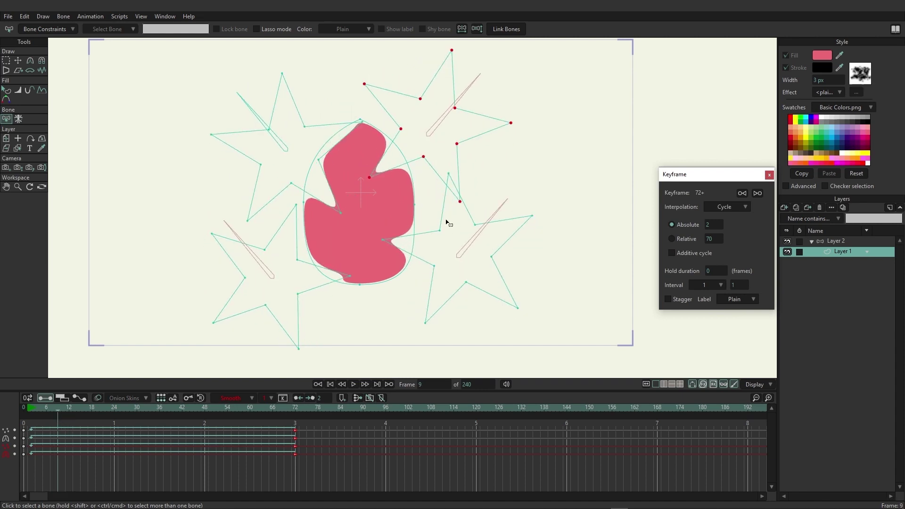
key("g")
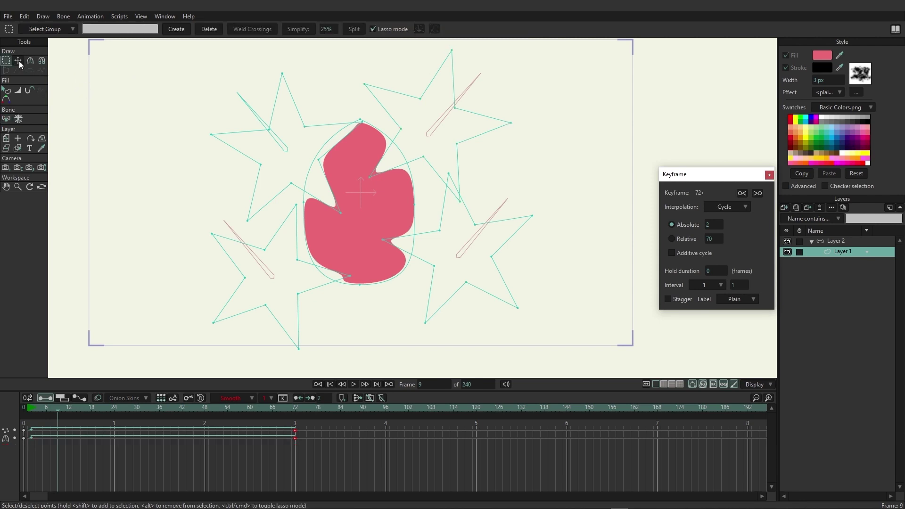
left_click(19, 63)
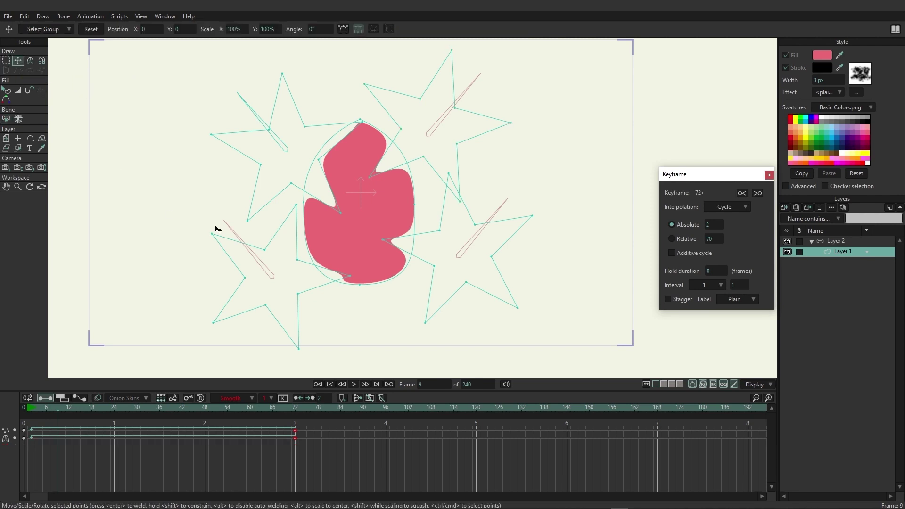
left_click_drag(371, 181, 330, 192)
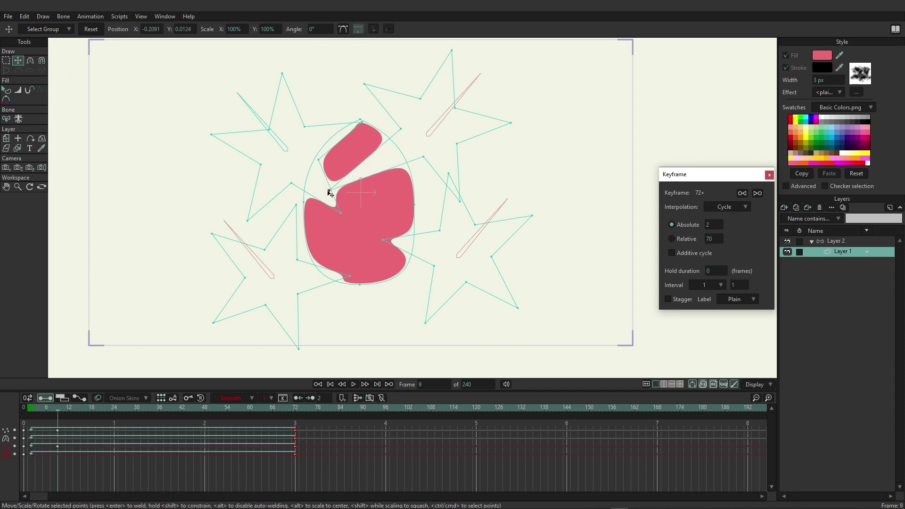
- At frame 25, move the inner tips of both left stars outward and shift the upper-right star's inner tip slightly outward
left_click_drag(58, 406, 117, 396)
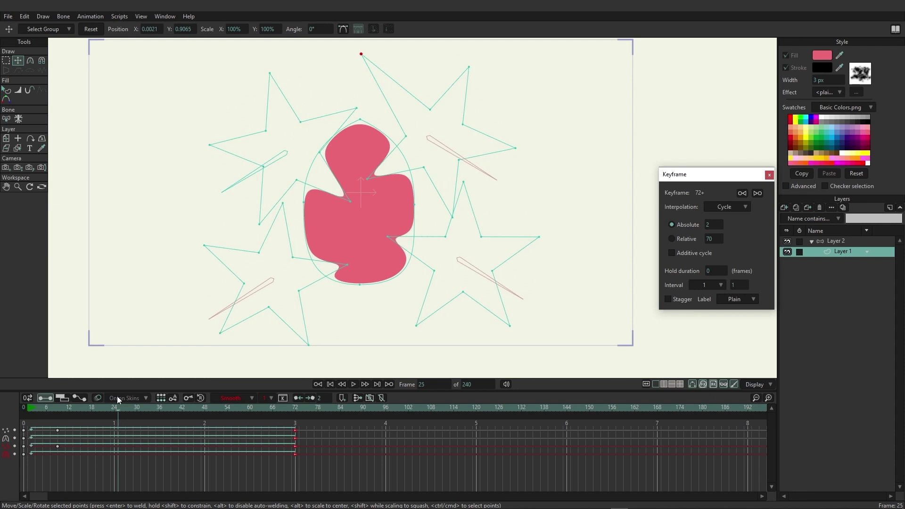
mouse_move(350, 267)
left_mouse_down()
mouse_move(361, 241)
mouse_move(335, 260)
left_mouse_up()
left_click(349, 203)
left_click_drag(351, 206, 322, 206)
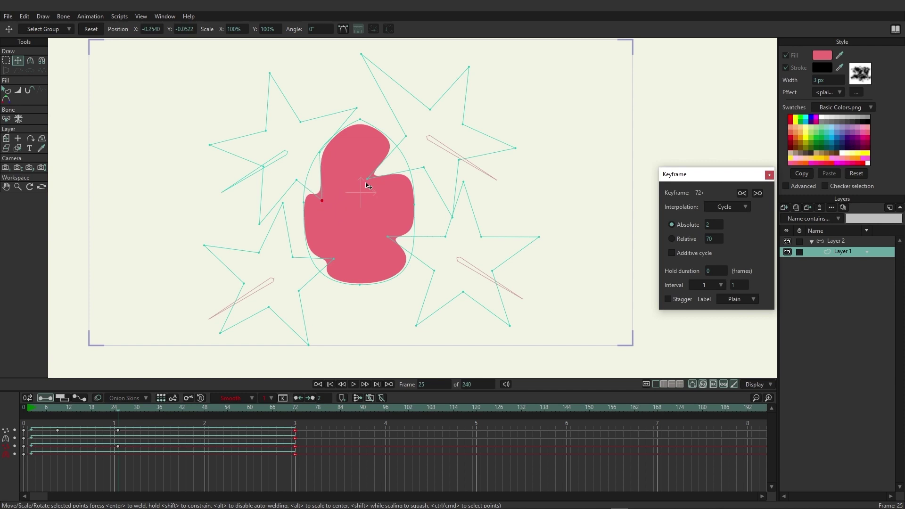
left_click_drag(369, 186, 378, 180)
- Stretch the lower-right star's inner tip across the flame at frame 42 and lower the upper-left star's inner tip at frame 71
left_click_drag(54, 405, 183, 401)
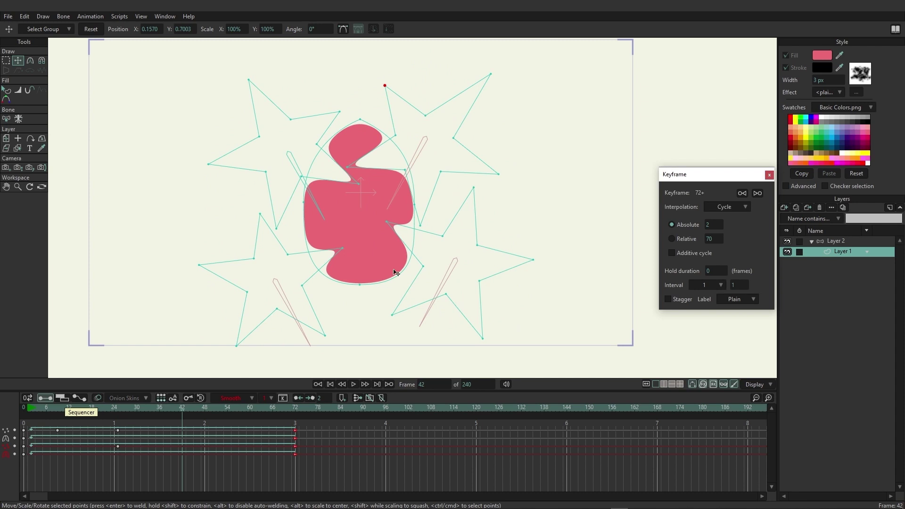
left_click_drag(386, 221, 302, 233)
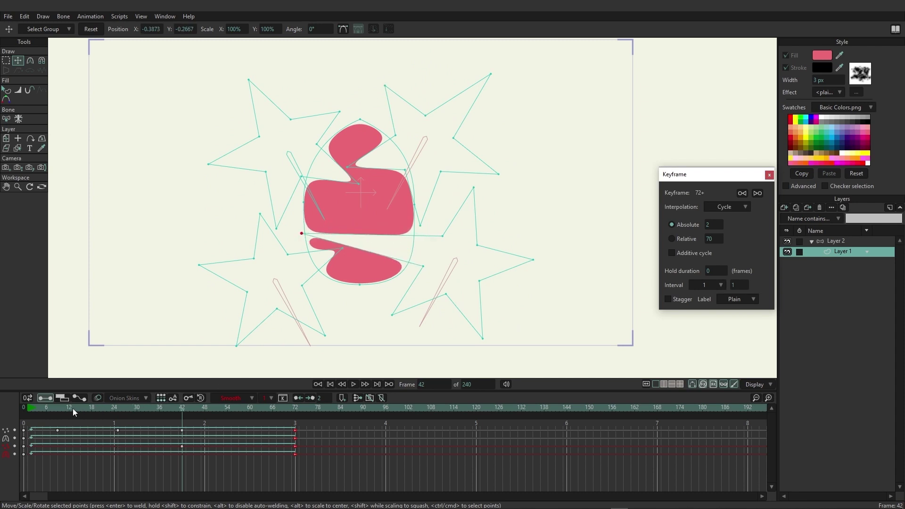
left_click_drag(73, 408, 218, 398)
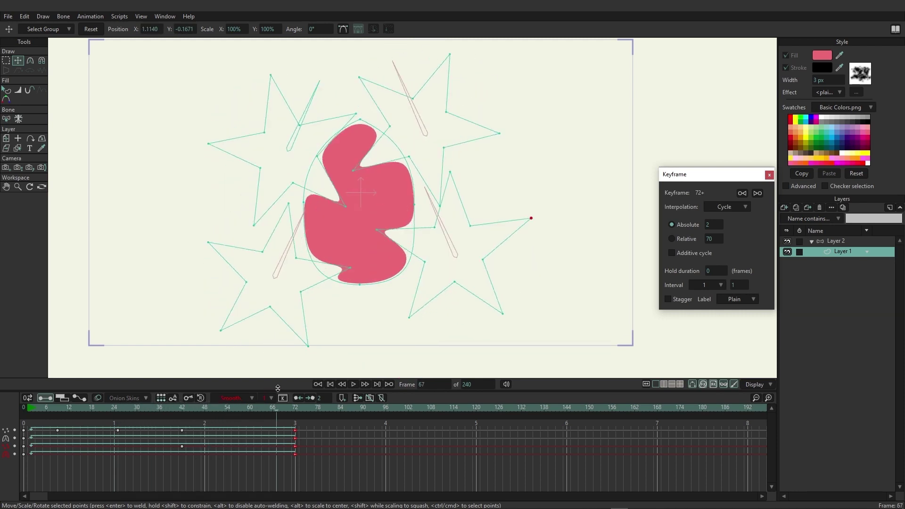
key("space")
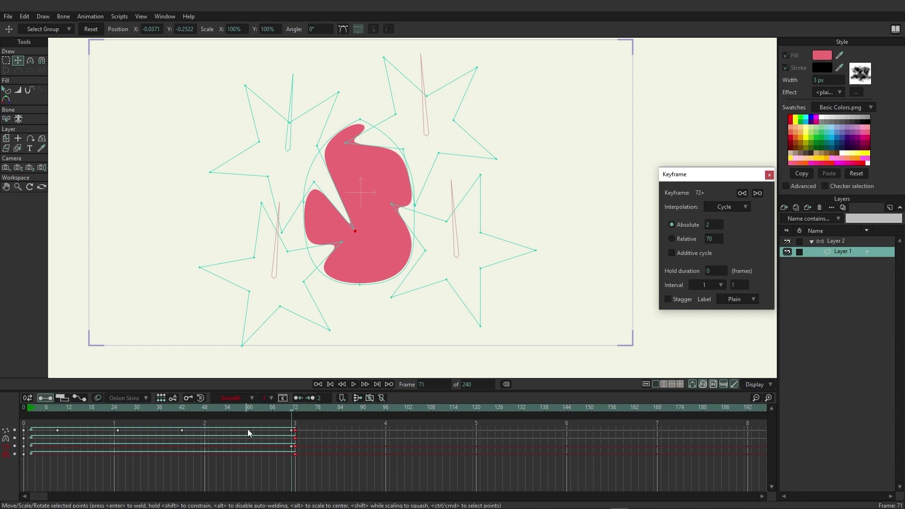
- Scrub and play back the animation to check how the edited star points change the flame
left_click_drag(289, 413, 133, 410)
key("space")
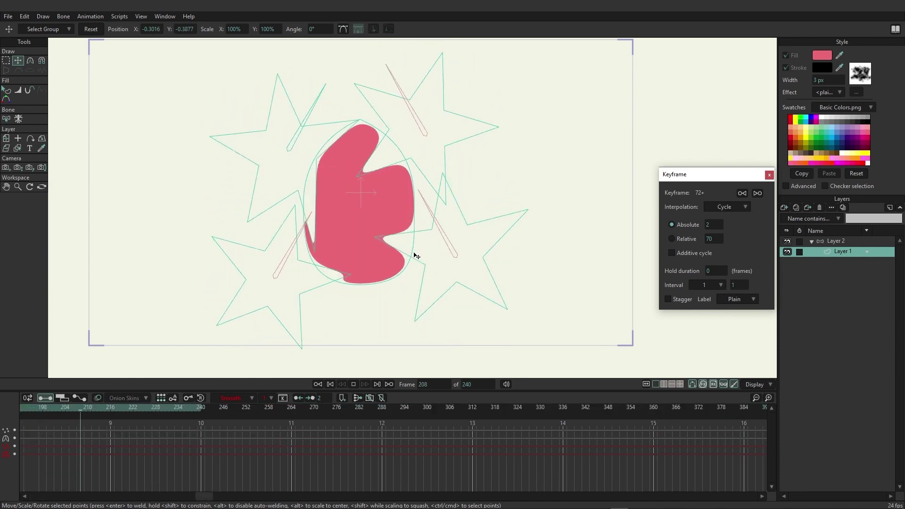
key("space")
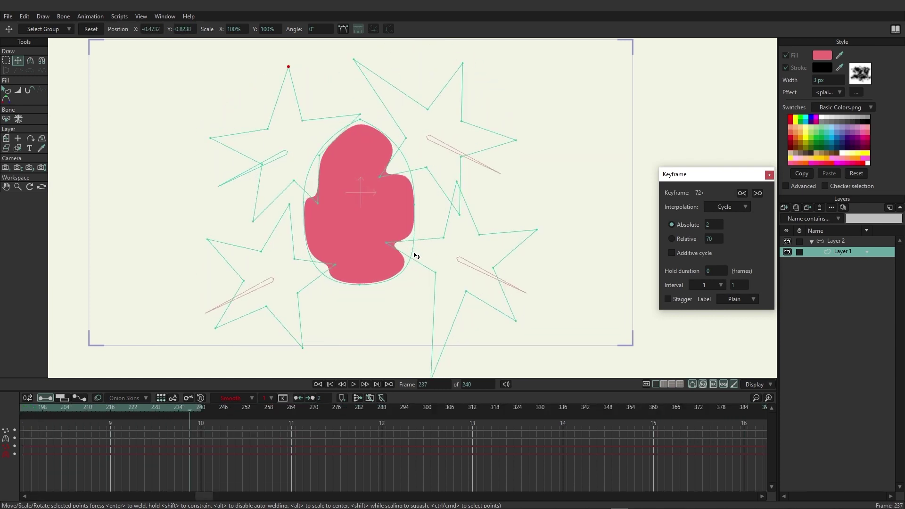